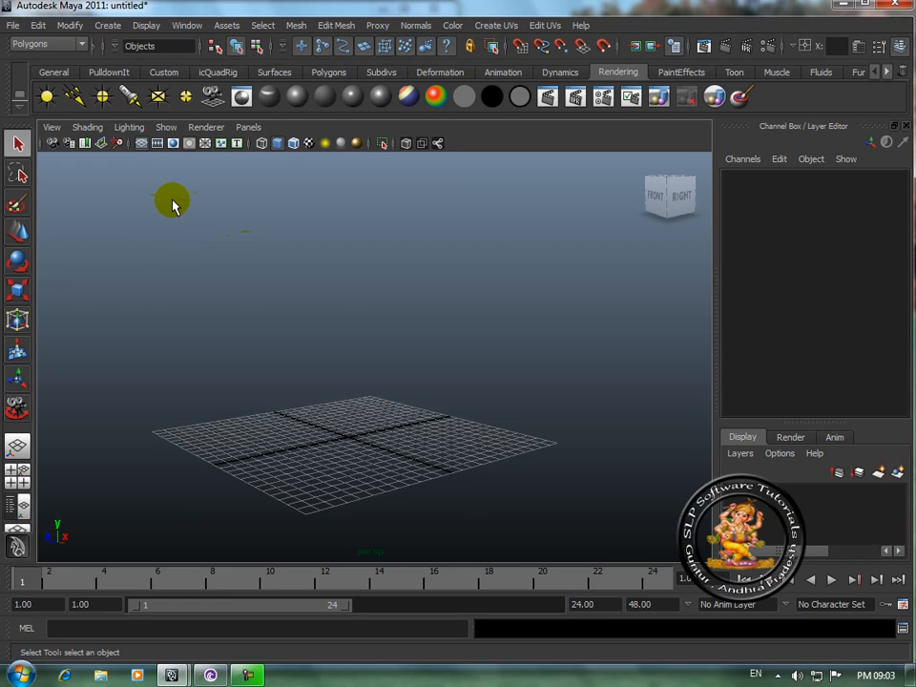
Open the text creation options and replace the existing text with INDIA.
click(108, 26)
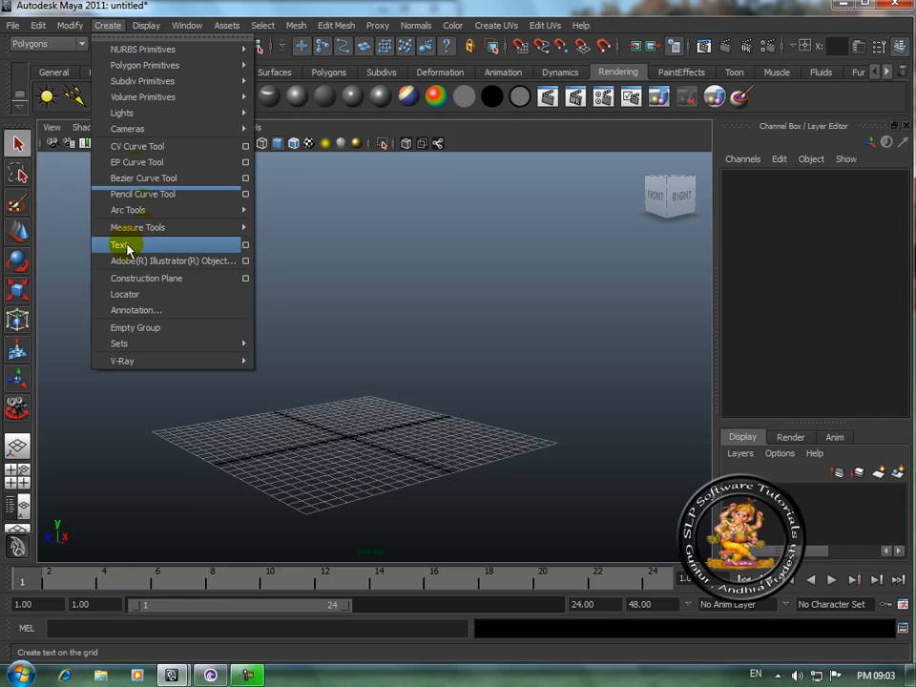
click(247, 250)
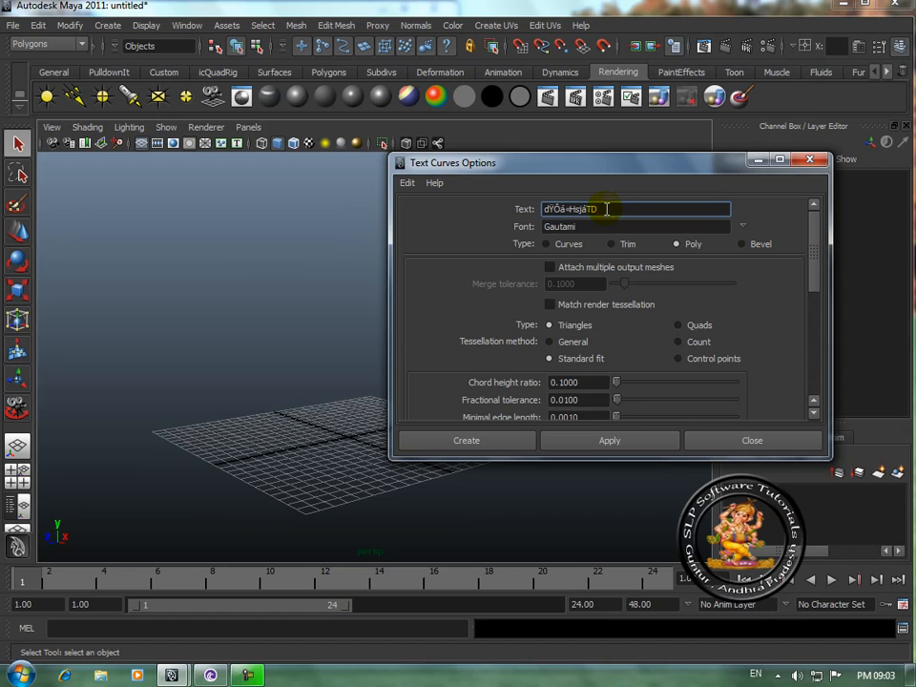
double_click(603, 208)
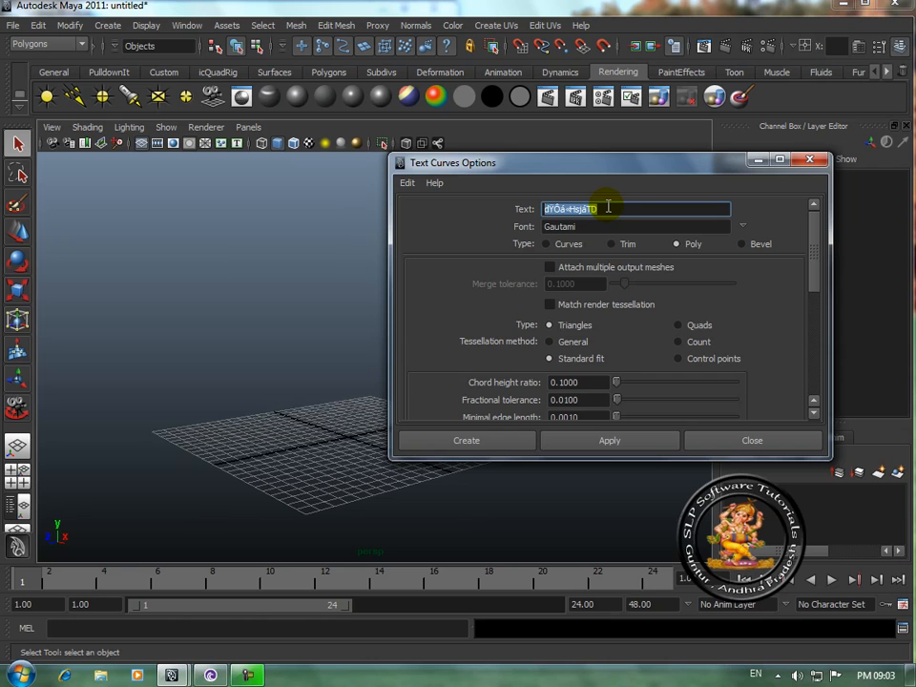
key(BackSpace)
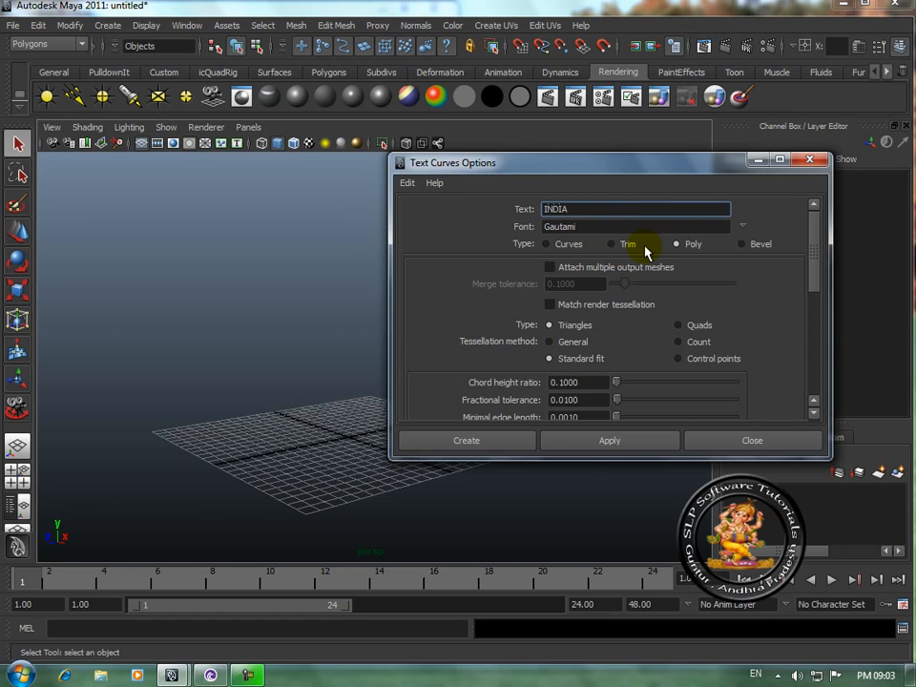
Set the text's font to Arial Black.
click(743, 230)
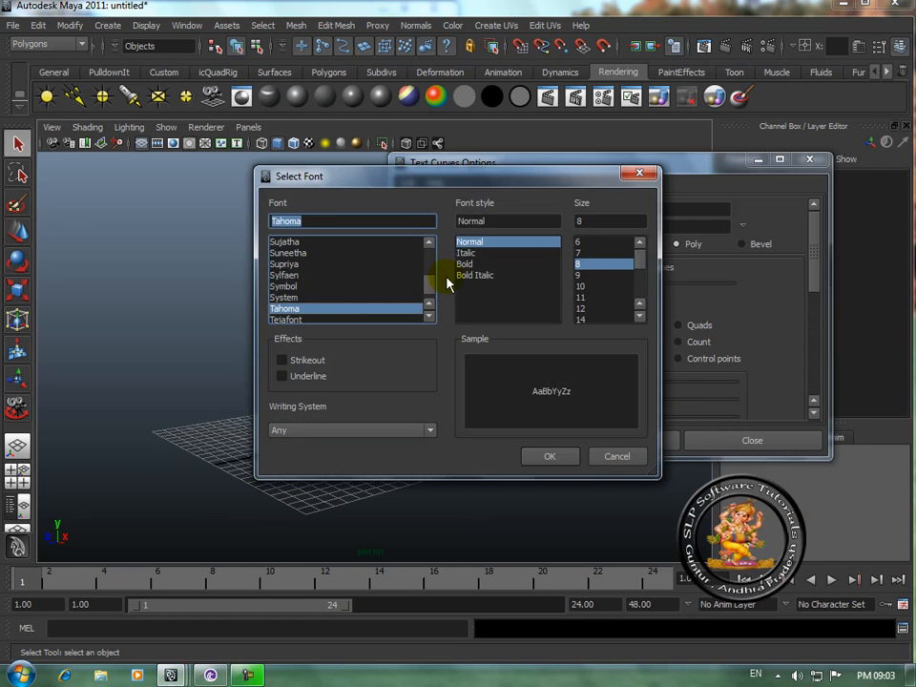
drag(468, 177, 628, 187)
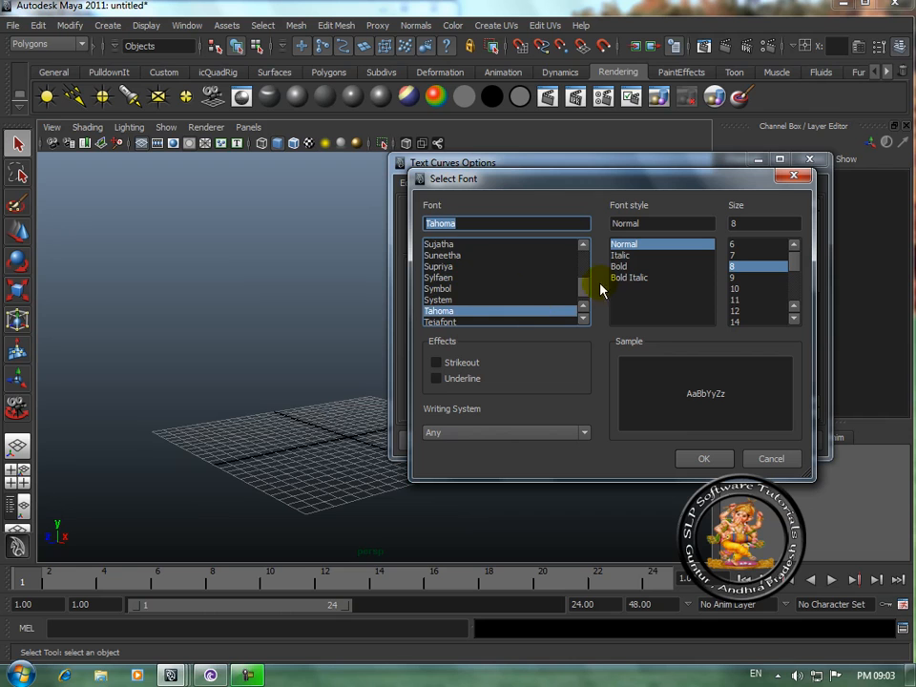
drag(585, 282, 585, 254)
click(454, 311)
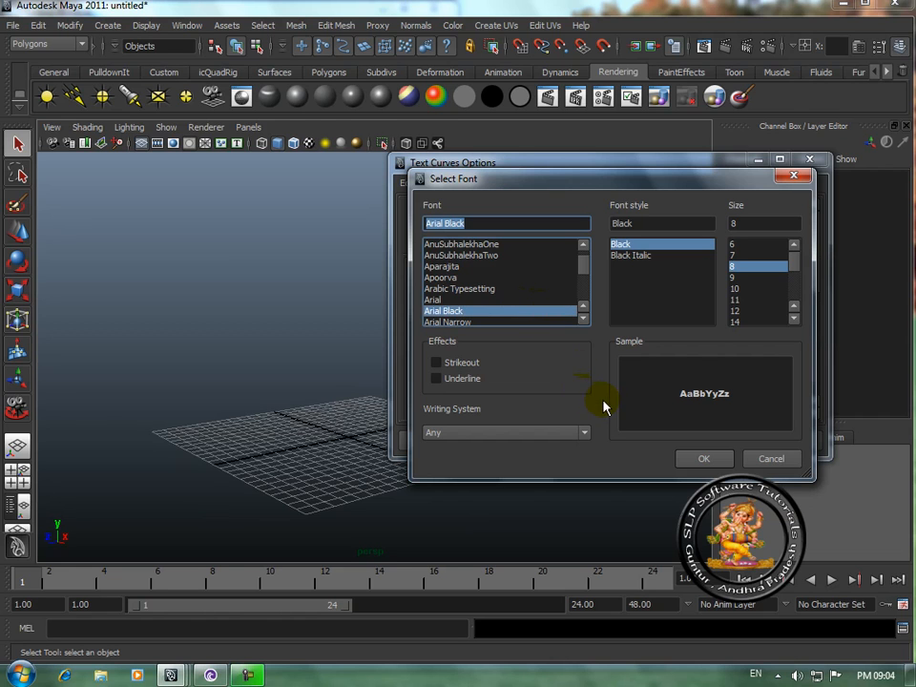
click(700, 459)
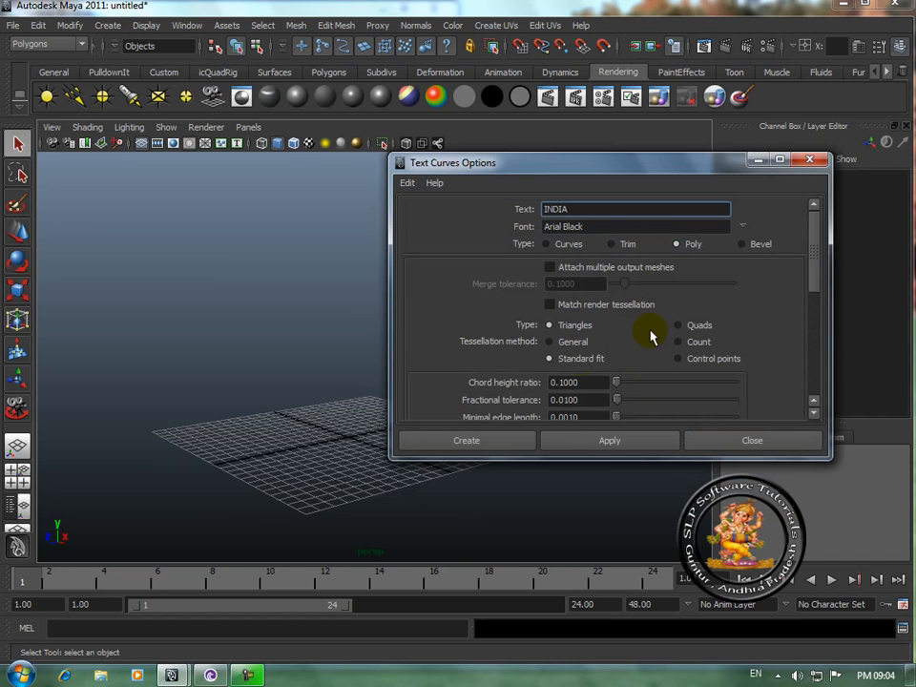
Create the INDIA text as Bevel type with the Straight Out outer bevel style, leaving inside curves unbevelled.
click(742, 245)
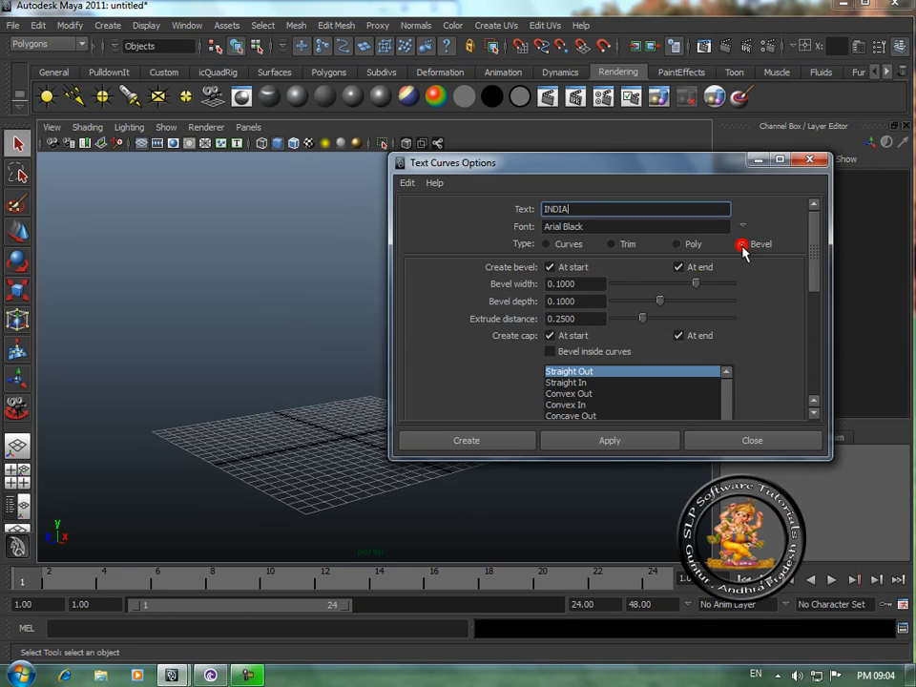
drag(818, 282, 816, 308)
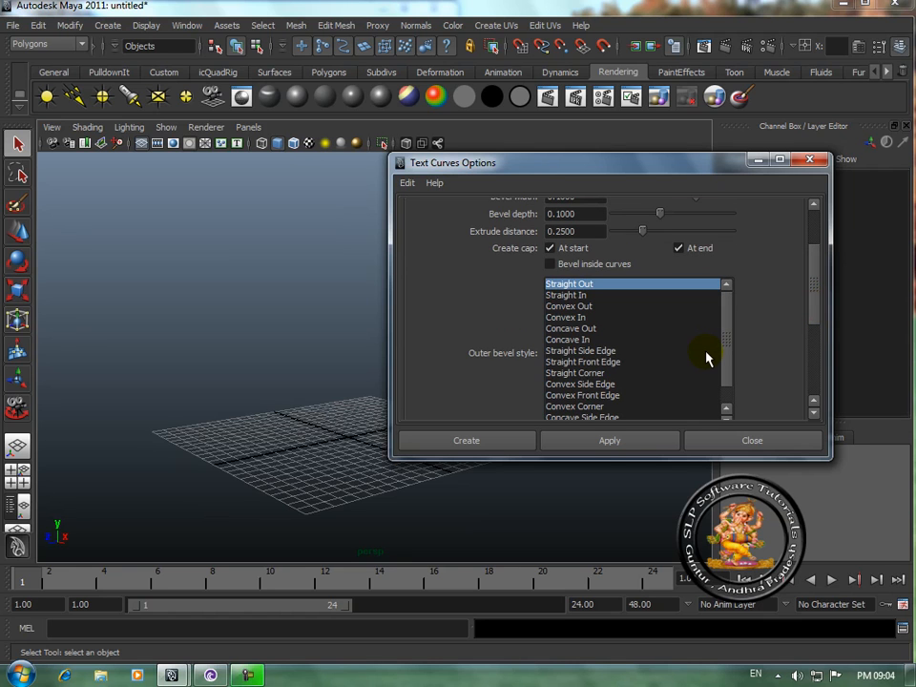
click(549, 264)
mouse_move(815, 286)
mouse_down()
mouse_move(819, 338)
mouse_move(818, 282)
mouse_move(818, 290)
mouse_up()
click(549, 258)
mouse_move(729, 310)
mouse_down()
mouse_move(731, 354)
mouse_move(731, 304)
mouse_up()
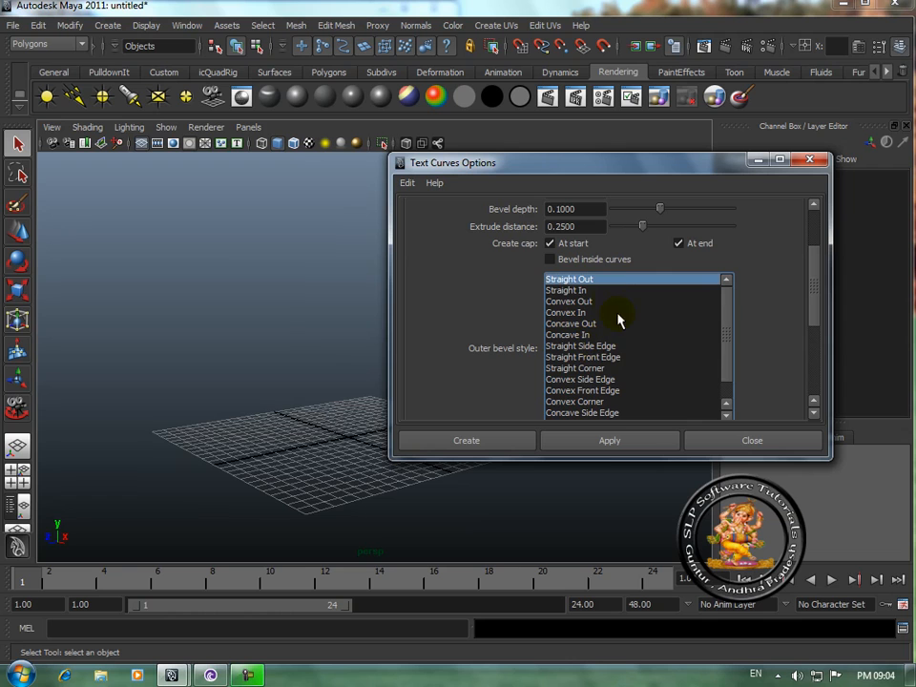
click(467, 441)
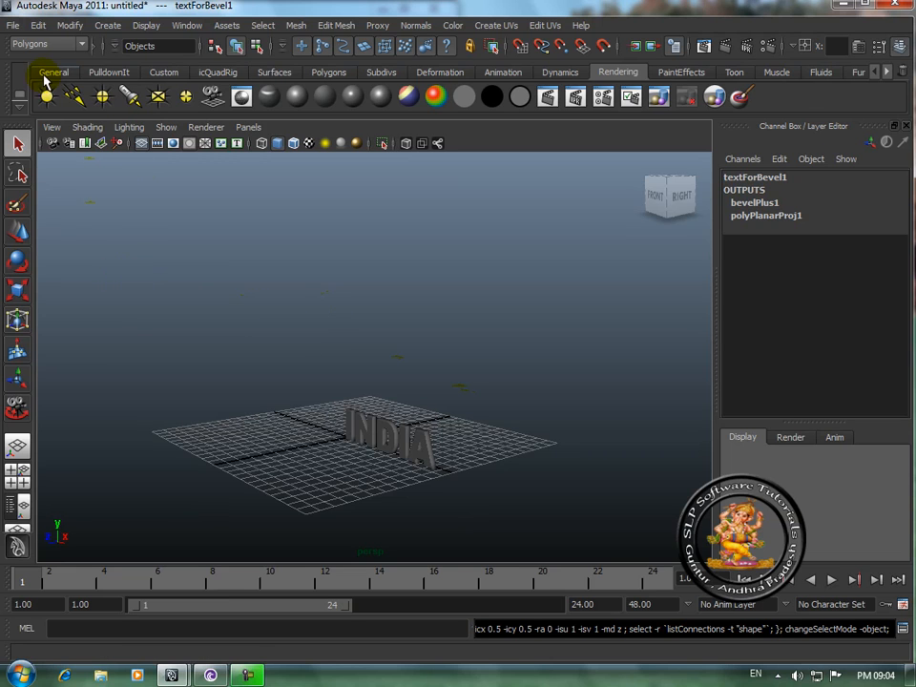
Move the INDIA text up above the grid to a Translate Y of about 9.68.
click(48, 74)
alt+drag(388, 509, 460, 519)
scroll(460, 520, up, 3)
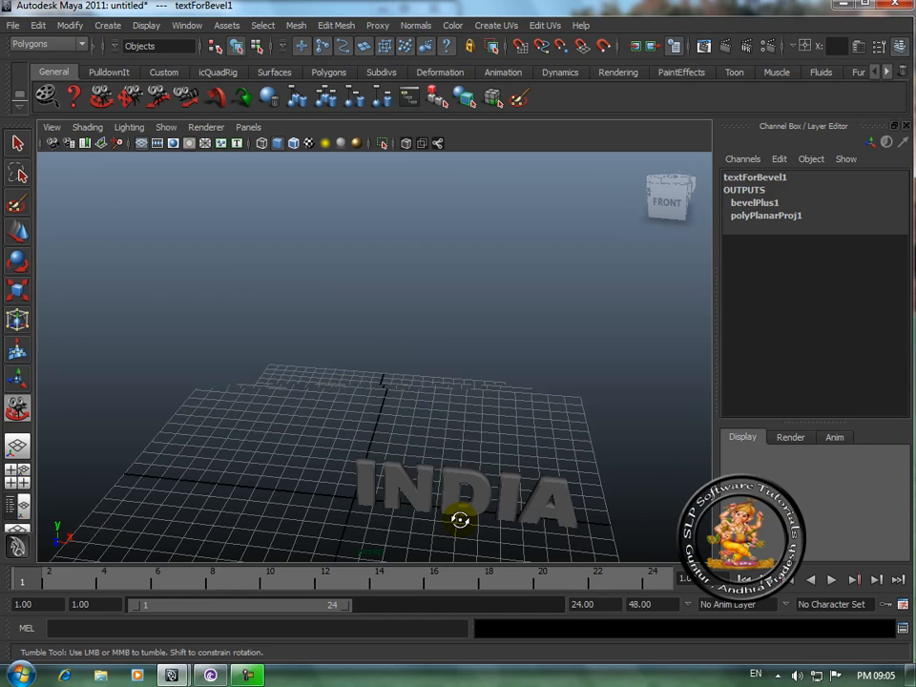
scroll(460, 520, down, 3)
drag(470, 484, 354, 435)
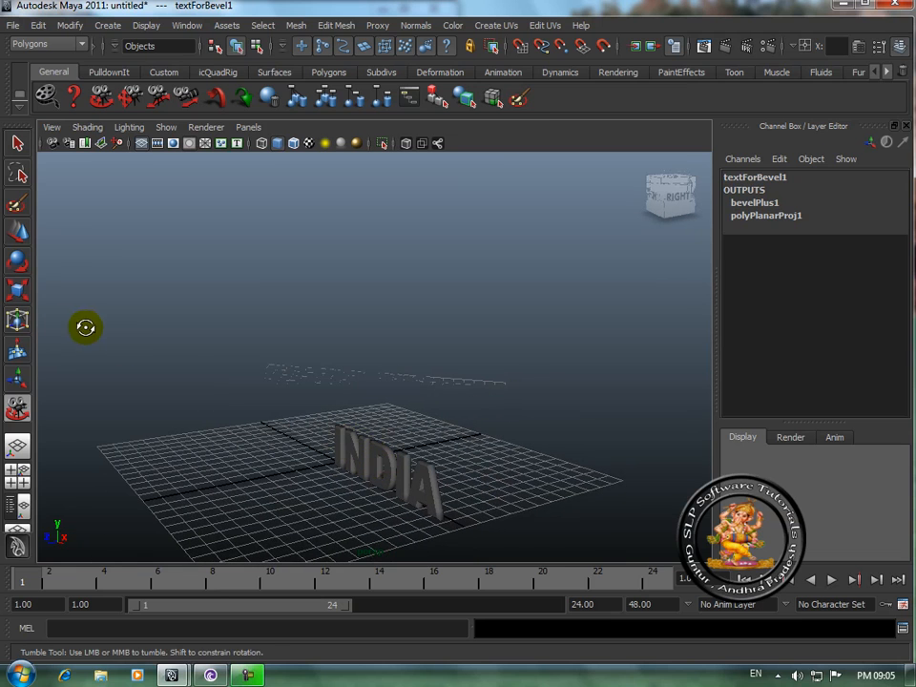
click(18, 233)
click(382, 462)
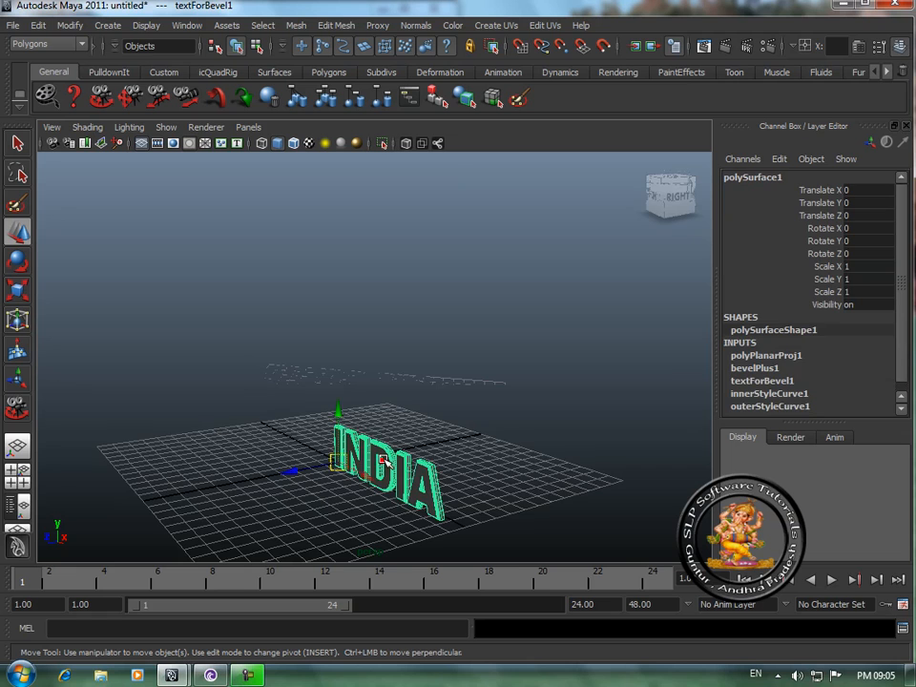
drag(339, 414, 338, 256)
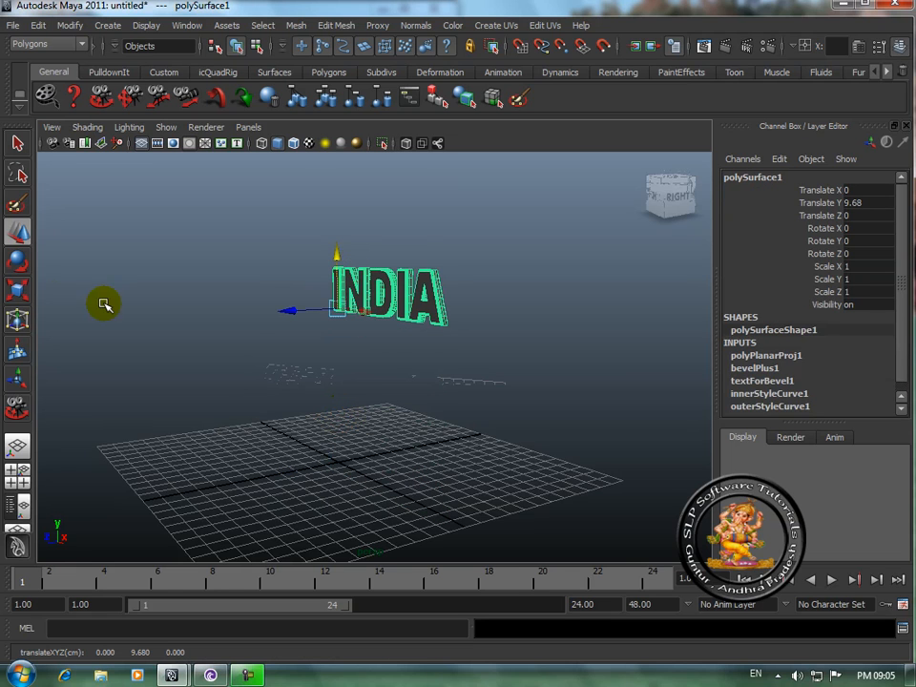
Rotate the text about the Y axis to about 33.6 degrees and move it to a Translate Z of about 4.29.
click(17, 261)
drag(316, 316, 361, 333)
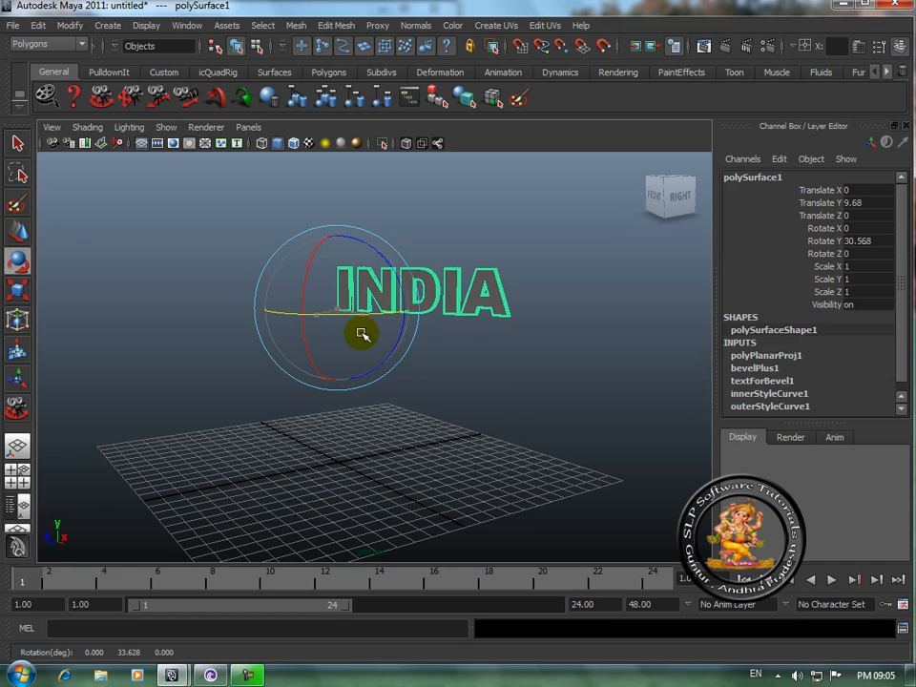
click(17, 231)
drag(300, 312, 239, 320)
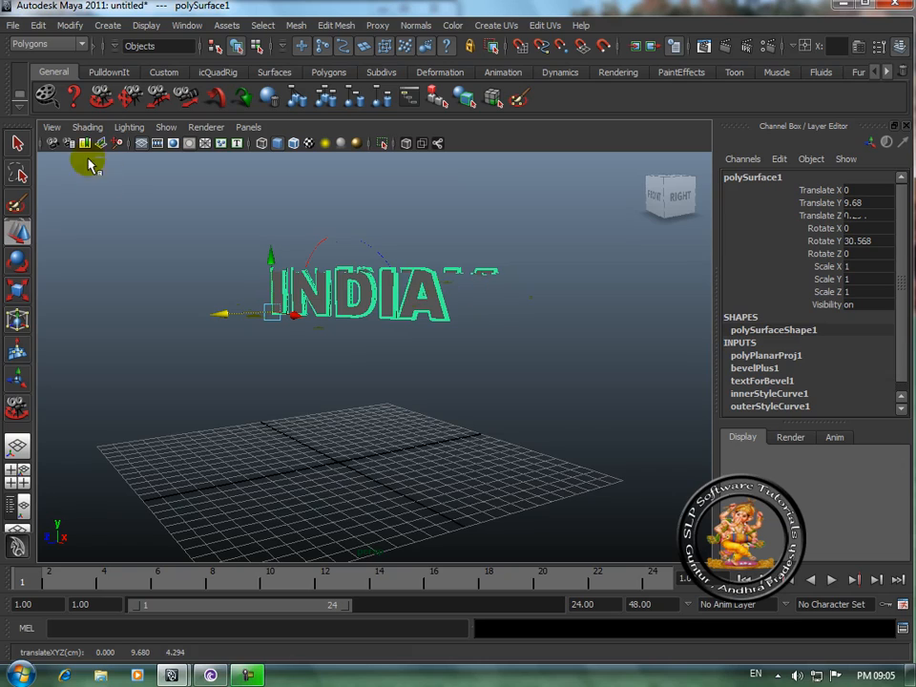
Show the text curves history of the INDIA mesh in the Attribute Editor.
click(102, 101)
mouse_move(434, 298)
mouse_down()
mouse_move(447, 362)
mouse_move(410, 350)
mouse_move(406, 327)
mouse_move(431, 325)
mouse_move(419, 298)
mouse_up()
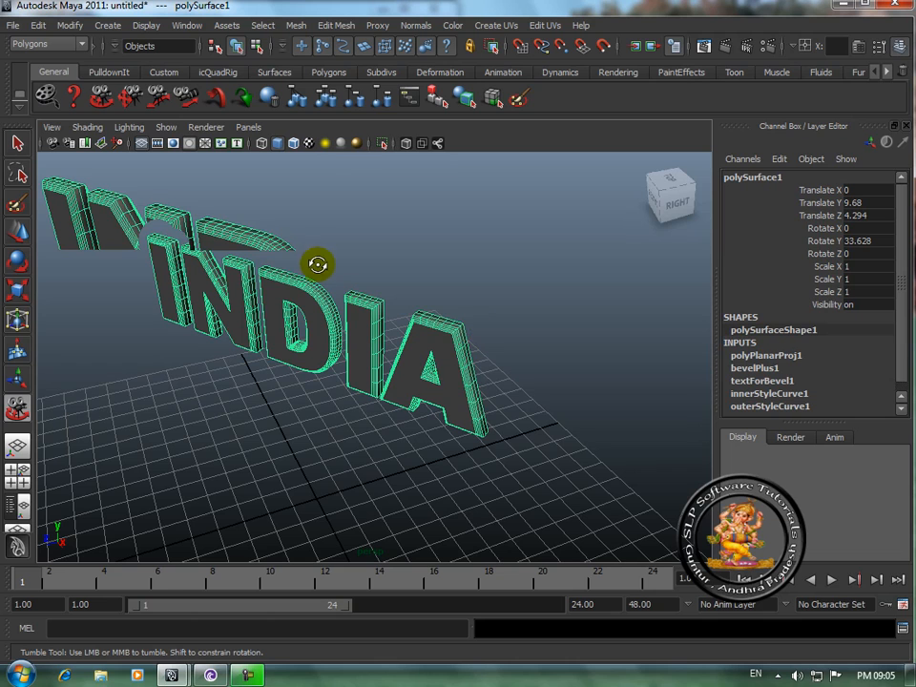
click(15, 145)
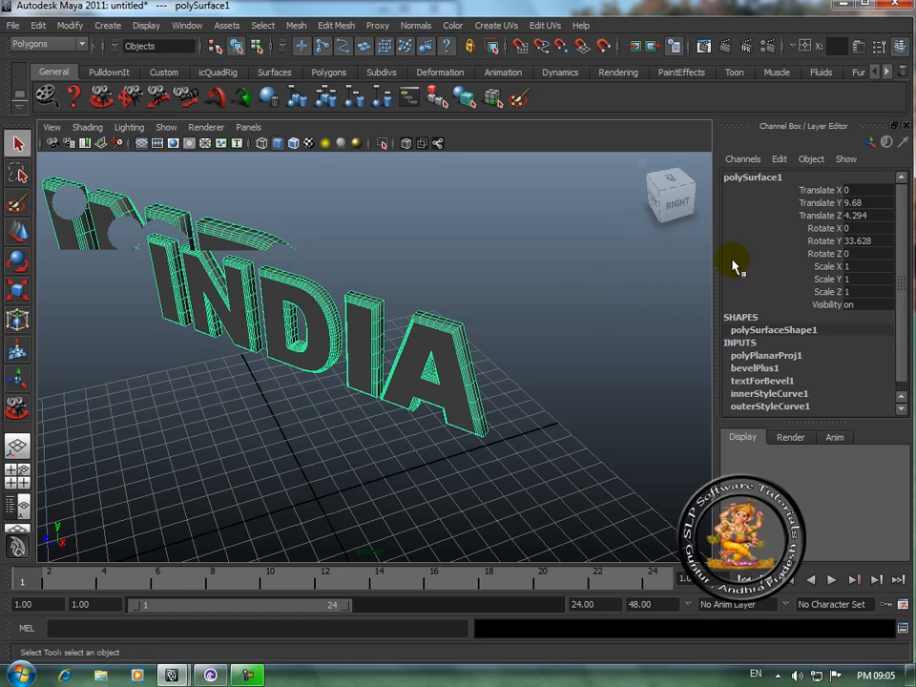
click(859, 48)
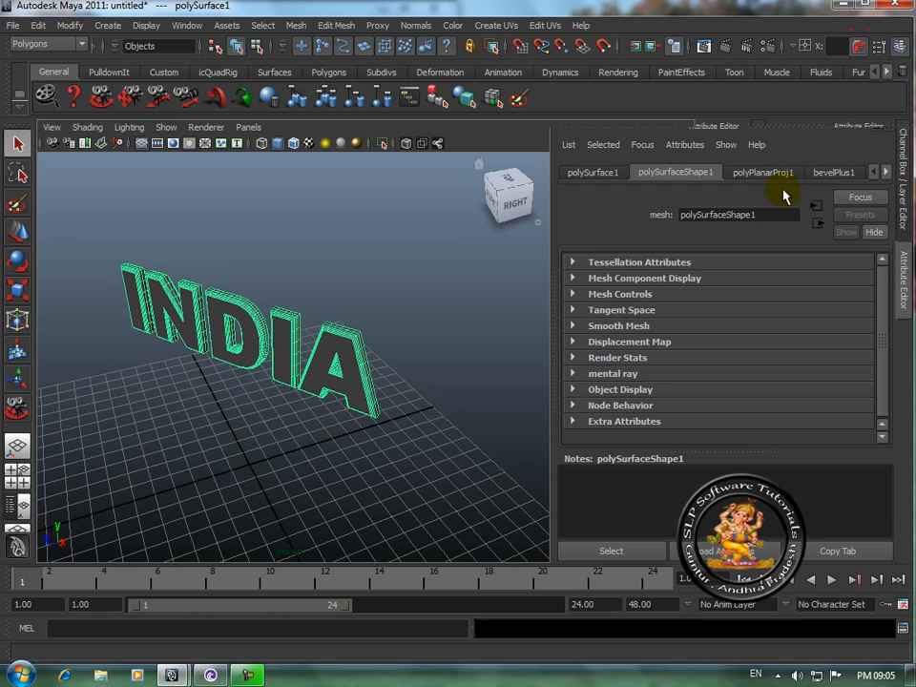
click(884, 179)
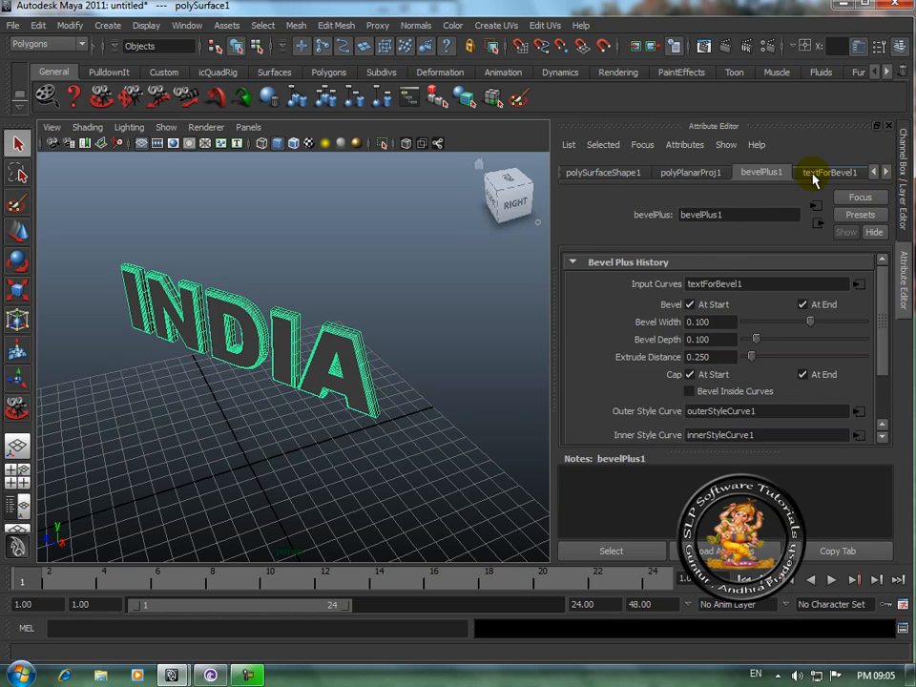
click(819, 174)
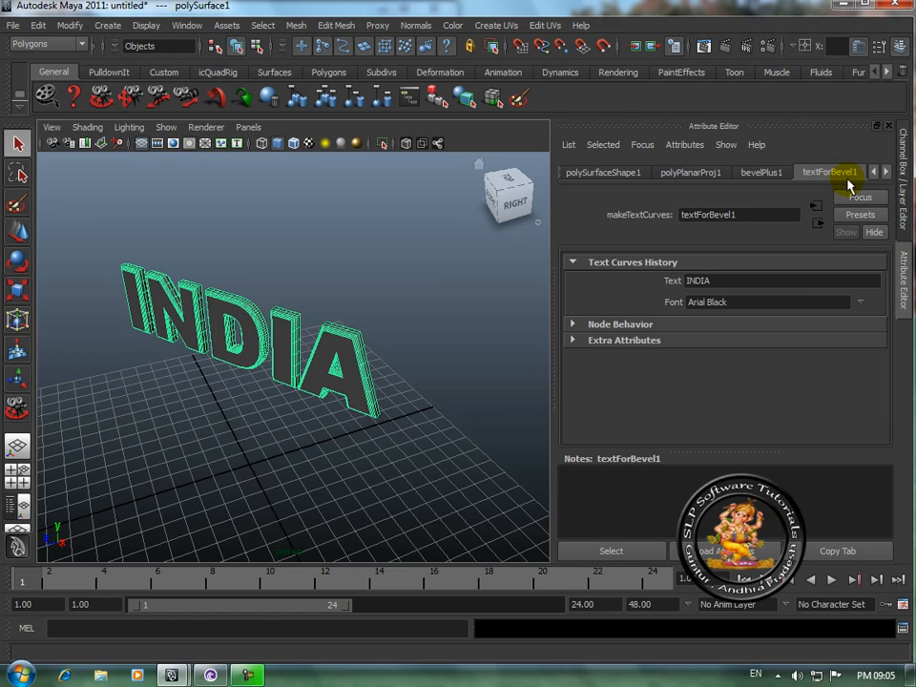
Try editing the text string to INDIN and INDI, and restore it to INDIA with its font unchanged.
click(716, 283)
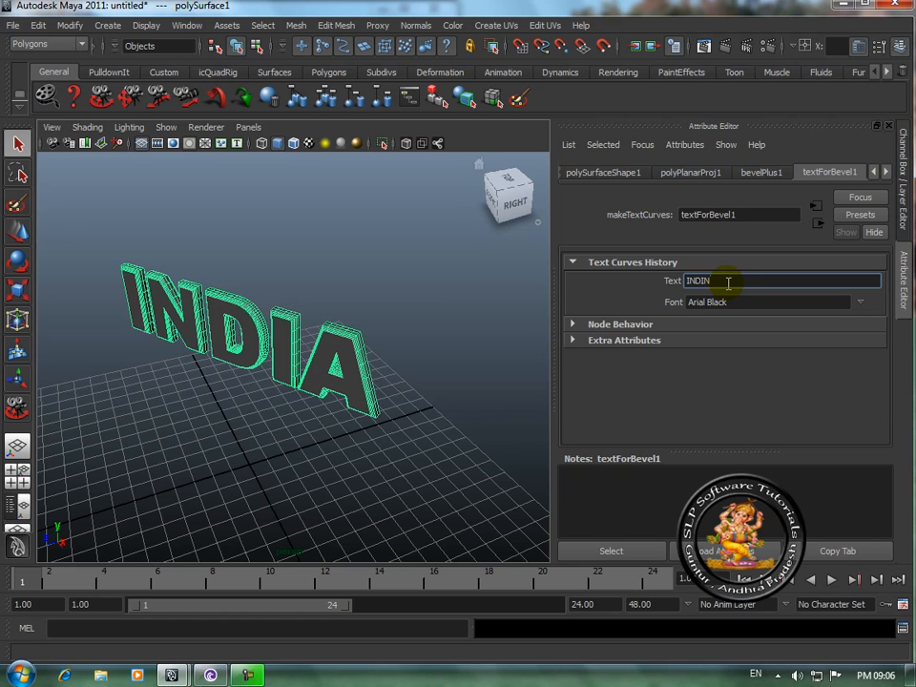
key(Return)
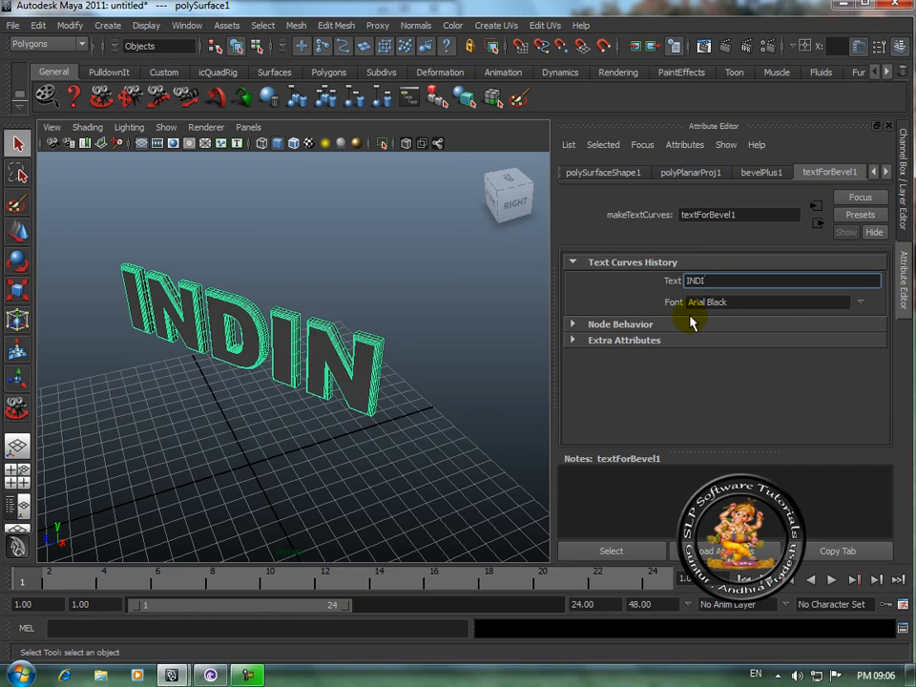
click(719, 280)
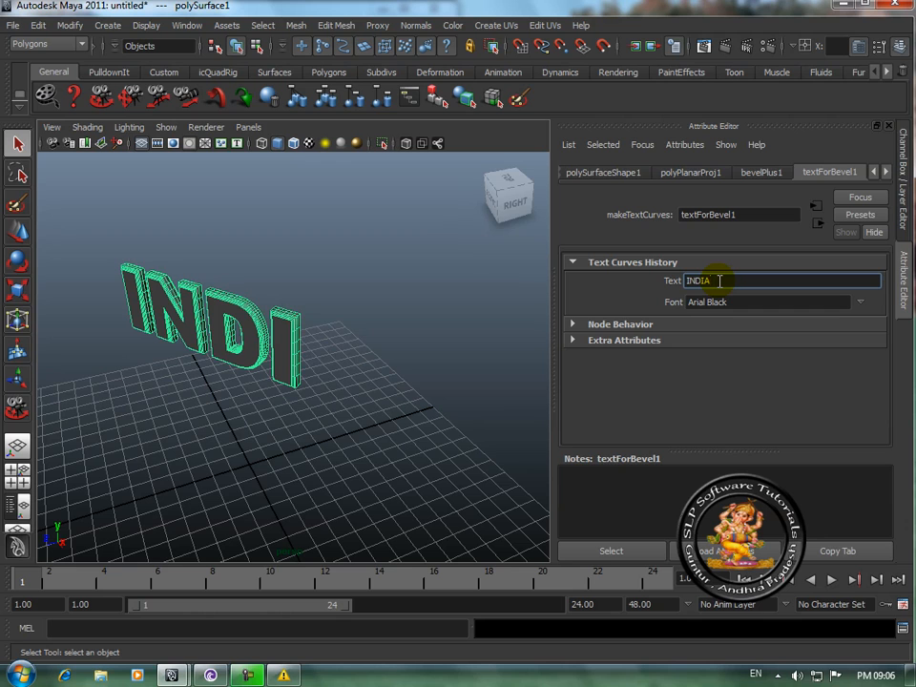
text(A)
key(Return)
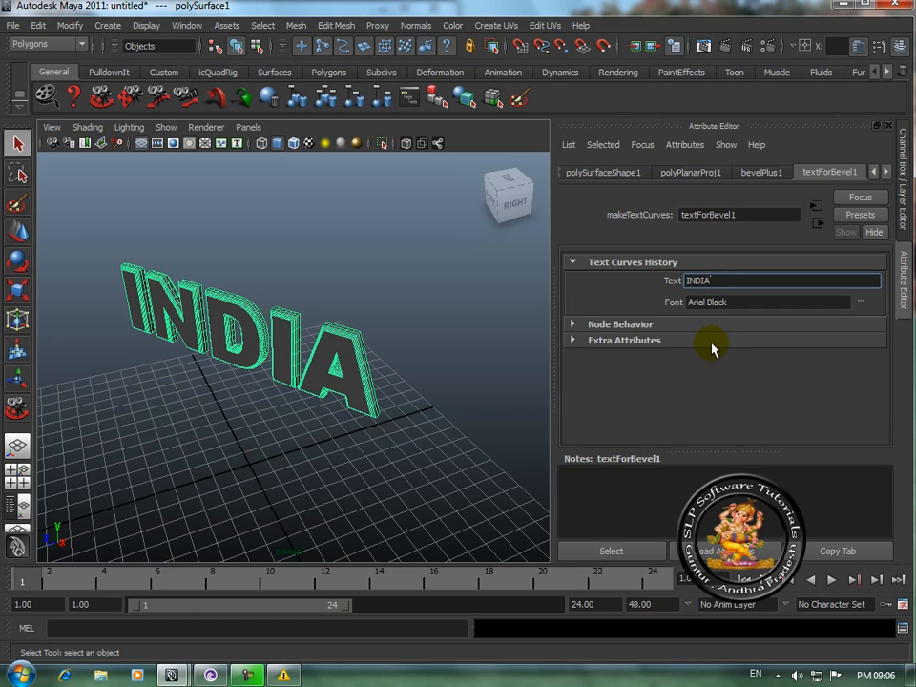
click(861, 304)
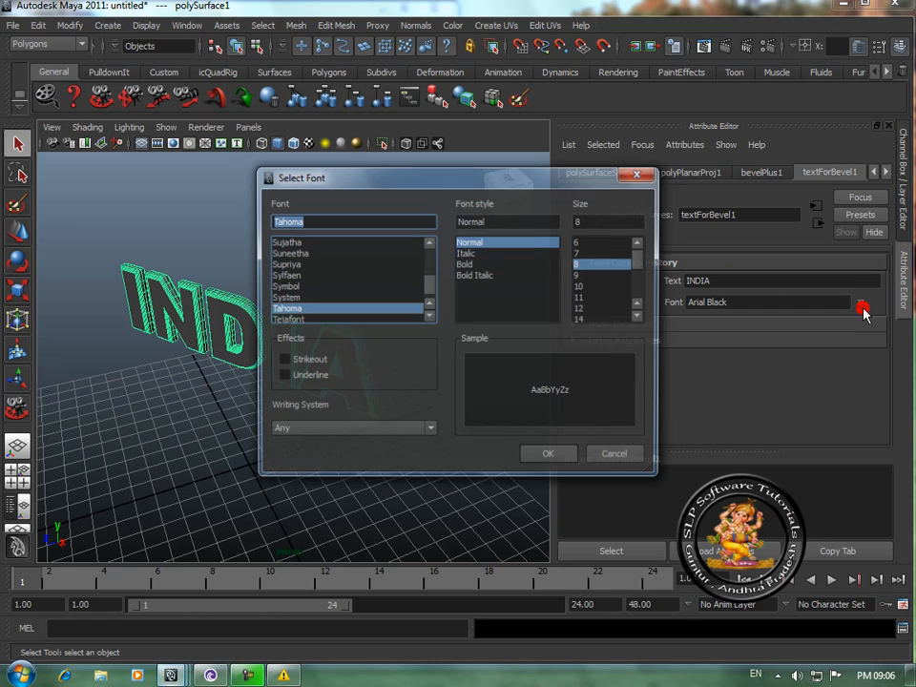
click(639, 178)
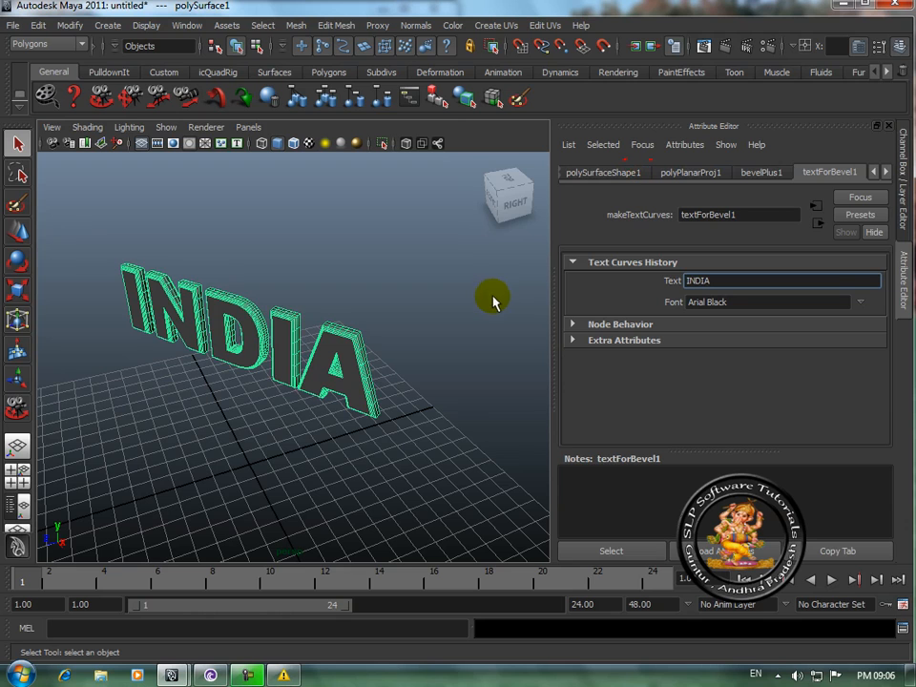
Adjust the text's bevel history to a bevel width of about 0.06 and a bevel depth of about 0.351.
click(760, 172)
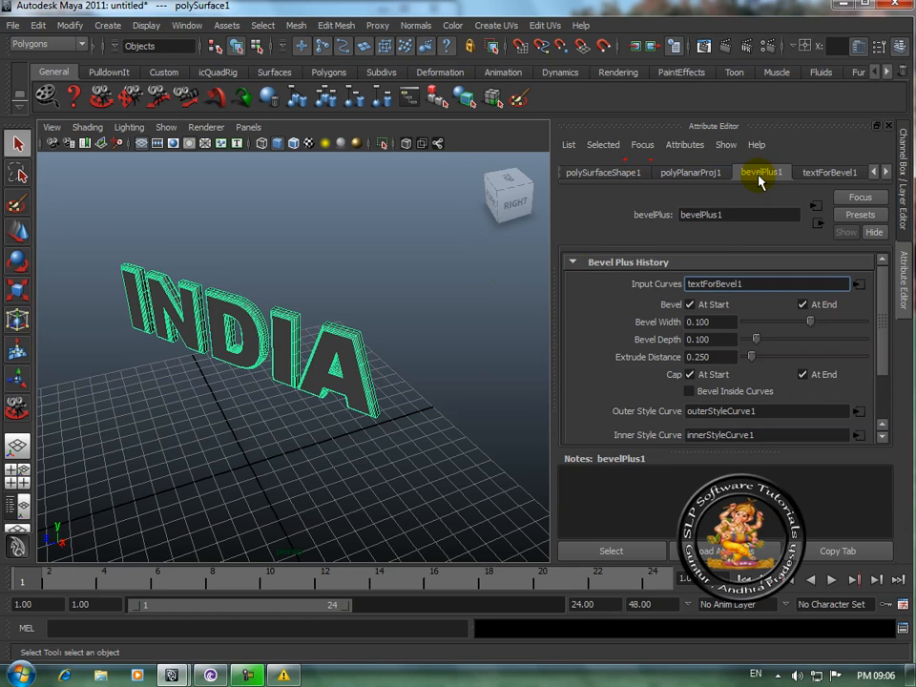
drag(884, 335, 883, 423)
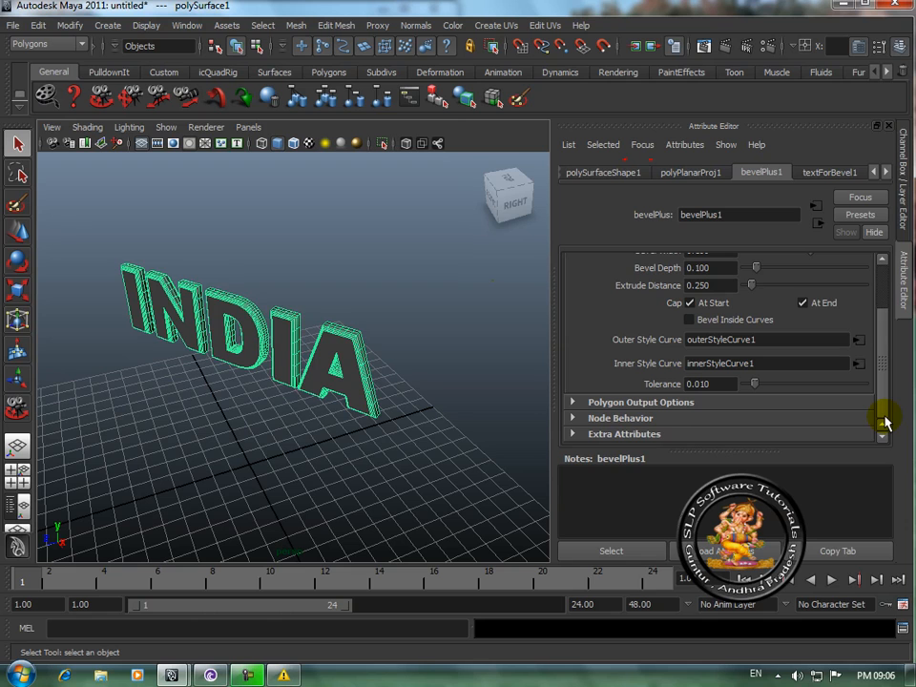
click(885, 385)
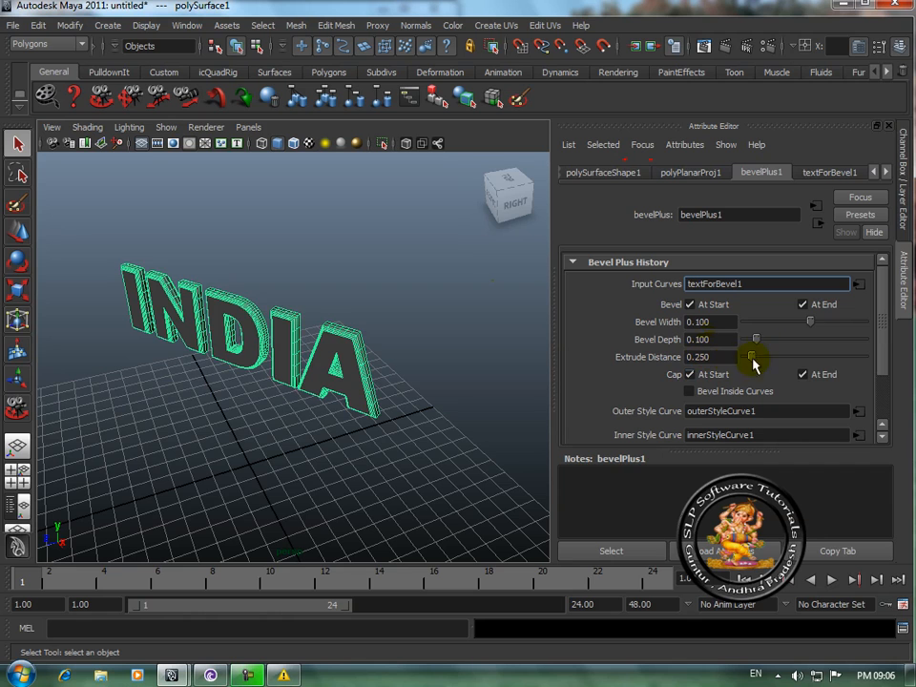
mouse_move(811, 326)
mouse_down()
mouse_move(818, 323)
mouse_move(812, 331)
mouse_up()
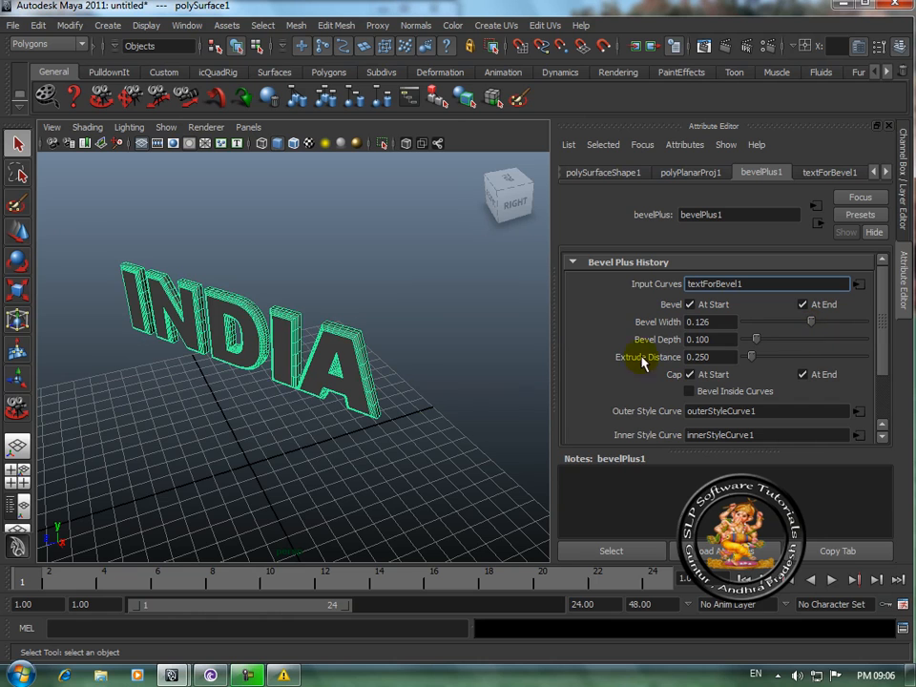
scroll(398, 371, up, 3)
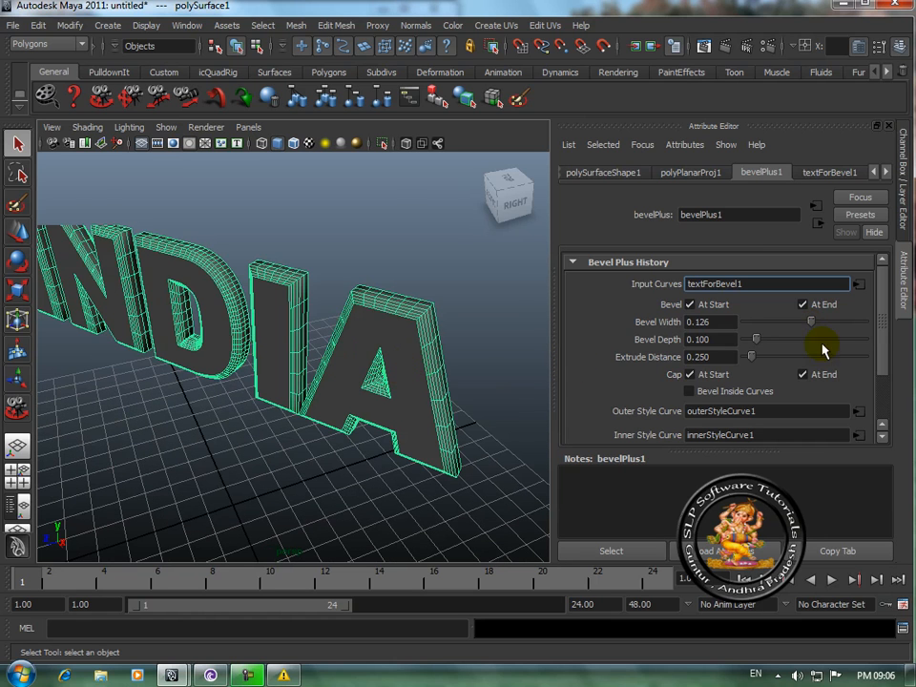
drag(812, 329, 809, 329)
drag(756, 339, 786, 345)
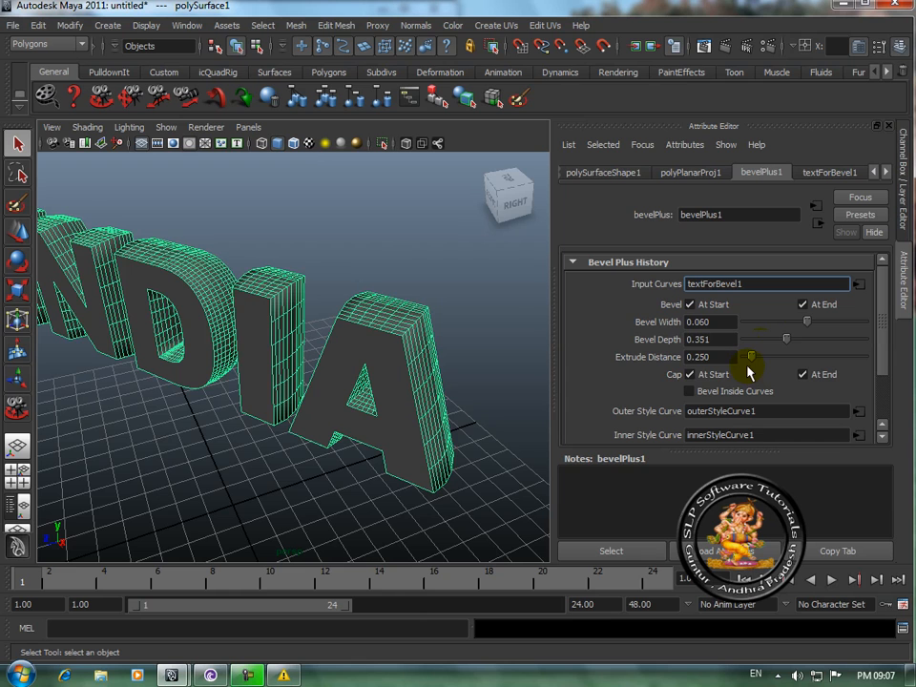
Set the text's extrude distance to about 0.901 and its bevel depth to about 0.099.
drag(751, 362, 771, 364)
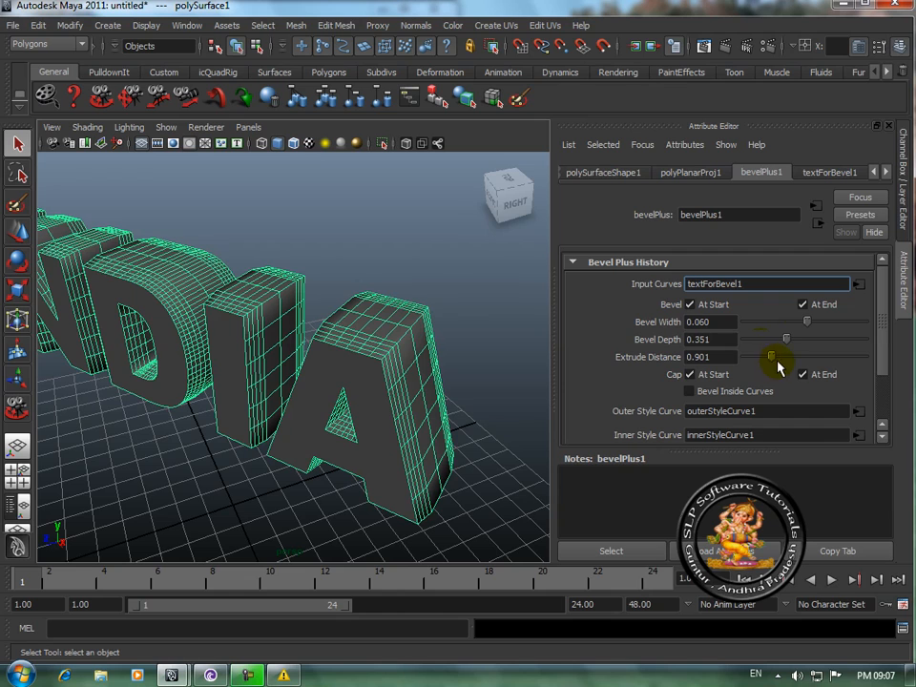
drag(784, 345, 757, 347)
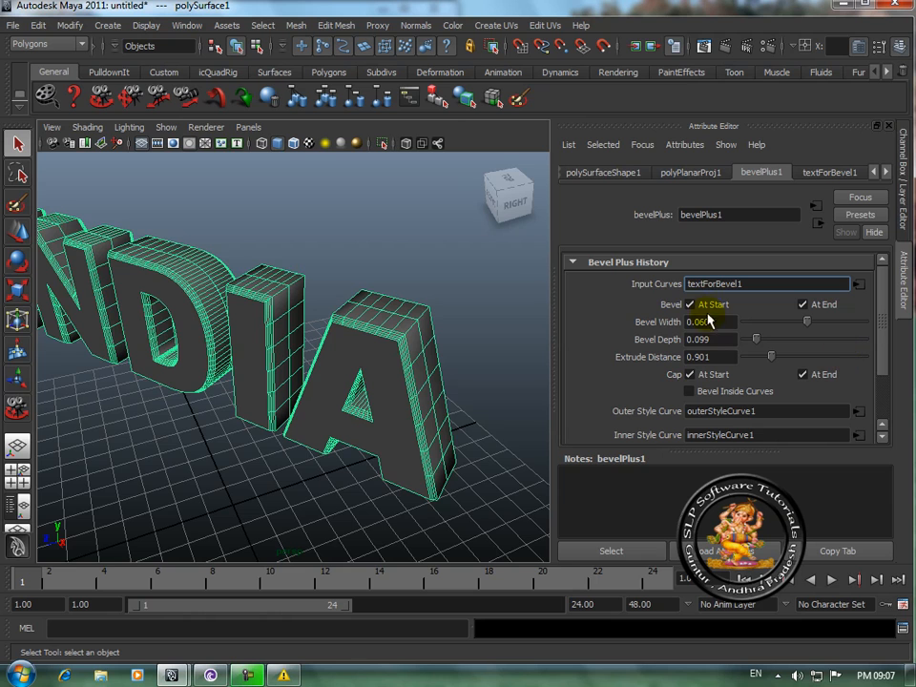
Try switching off the bevel at the start and at the end of the text, and re-enable both.
click(690, 305)
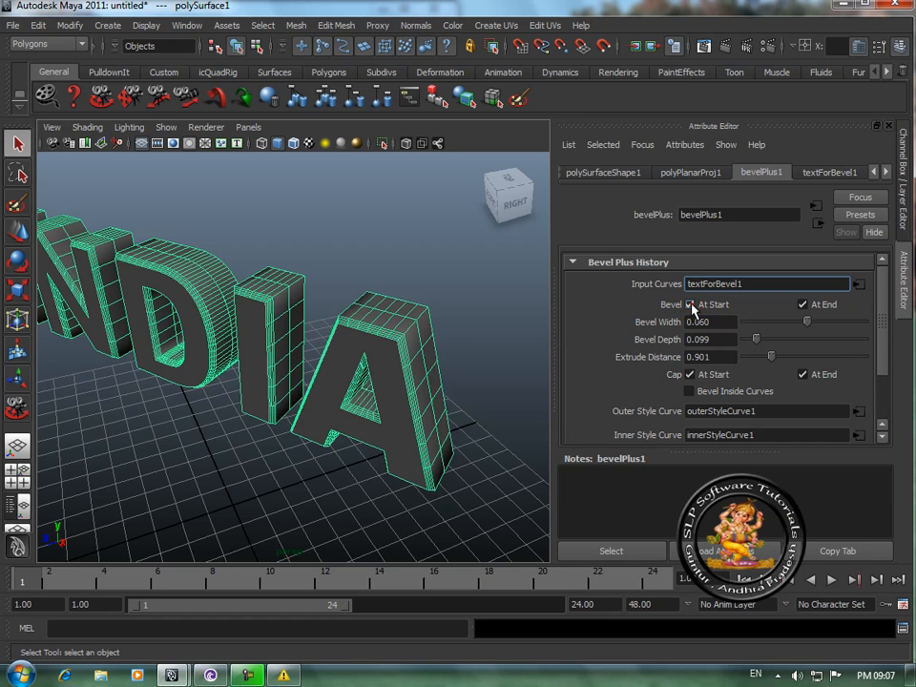
click(804, 307)
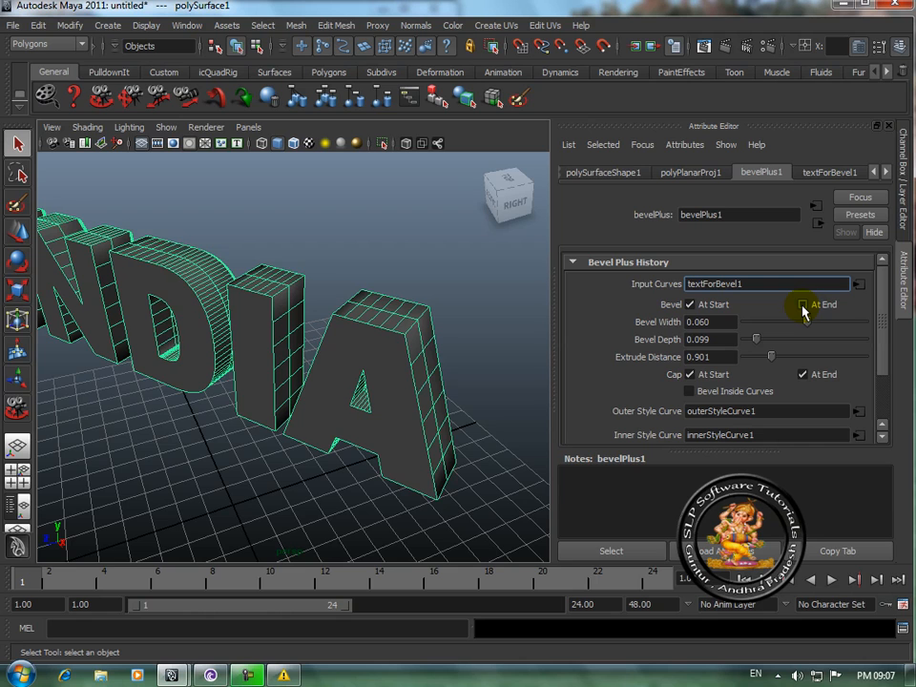
click(802, 306)
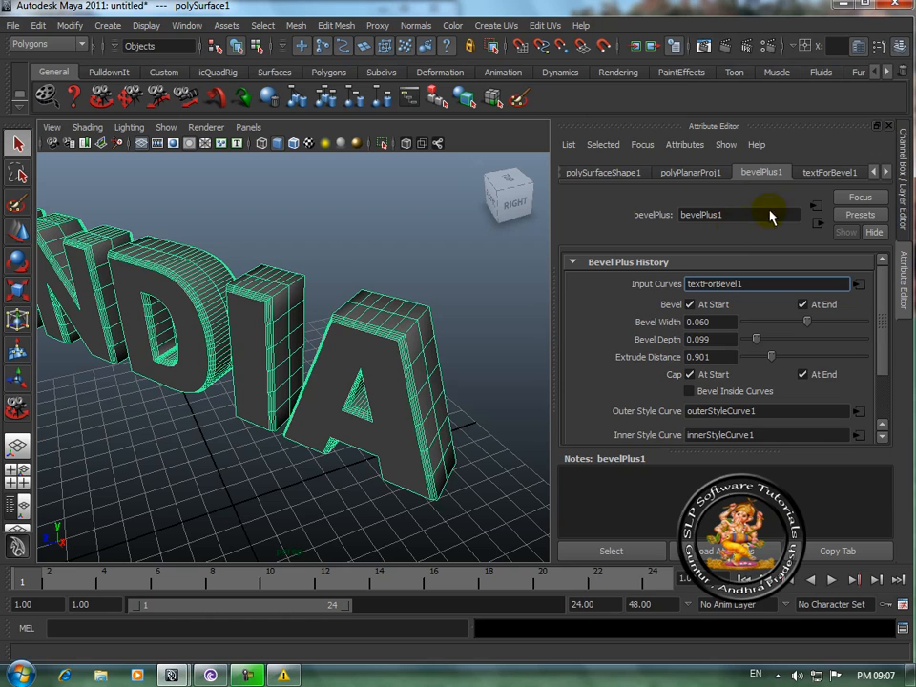
Try the Straight In style on the text's outer bevel curve and view the mesh unselected.
click(886, 172)
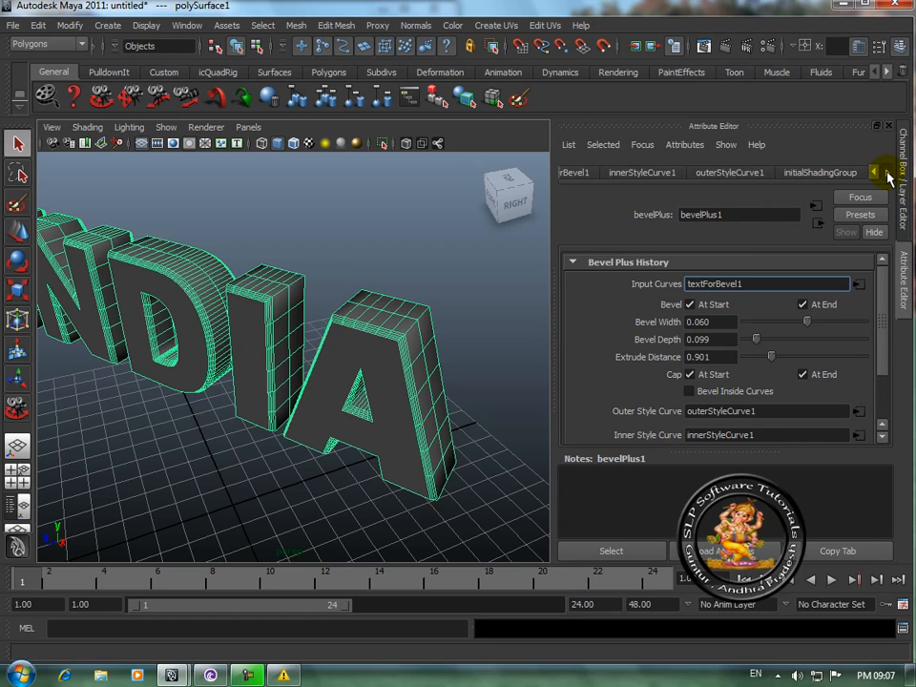
click(679, 173)
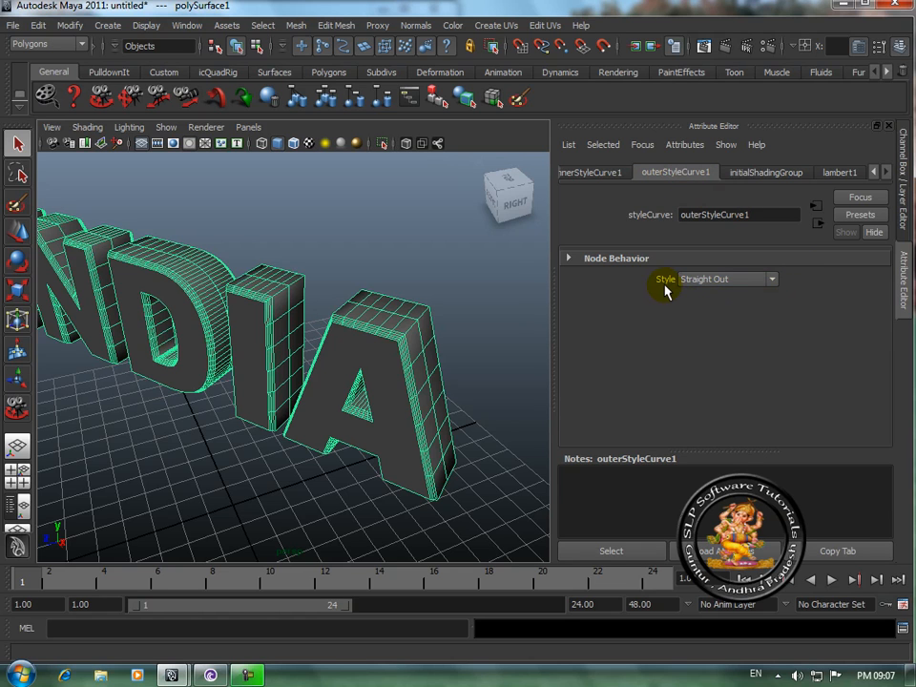
click(773, 280)
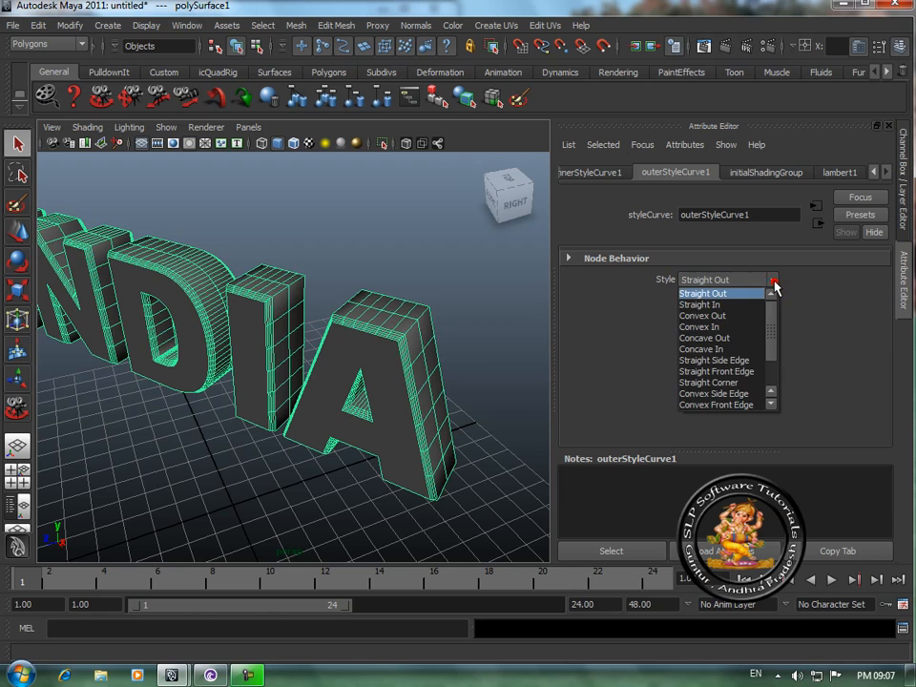
mouse_move(773, 320)
mouse_down()
mouse_move(771, 365)
mouse_move(771, 313)
mouse_up()
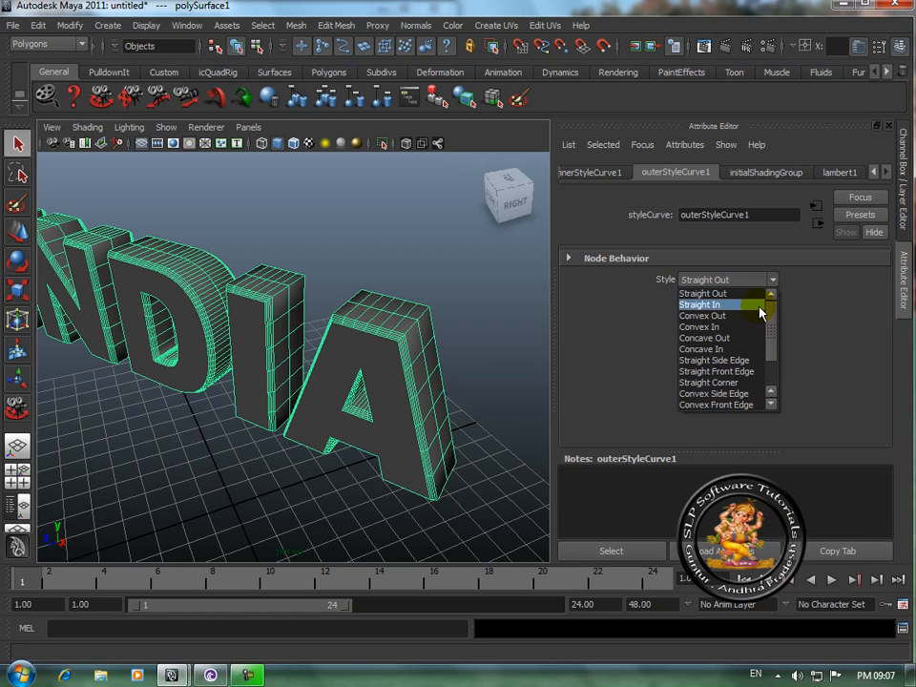
click(703, 305)
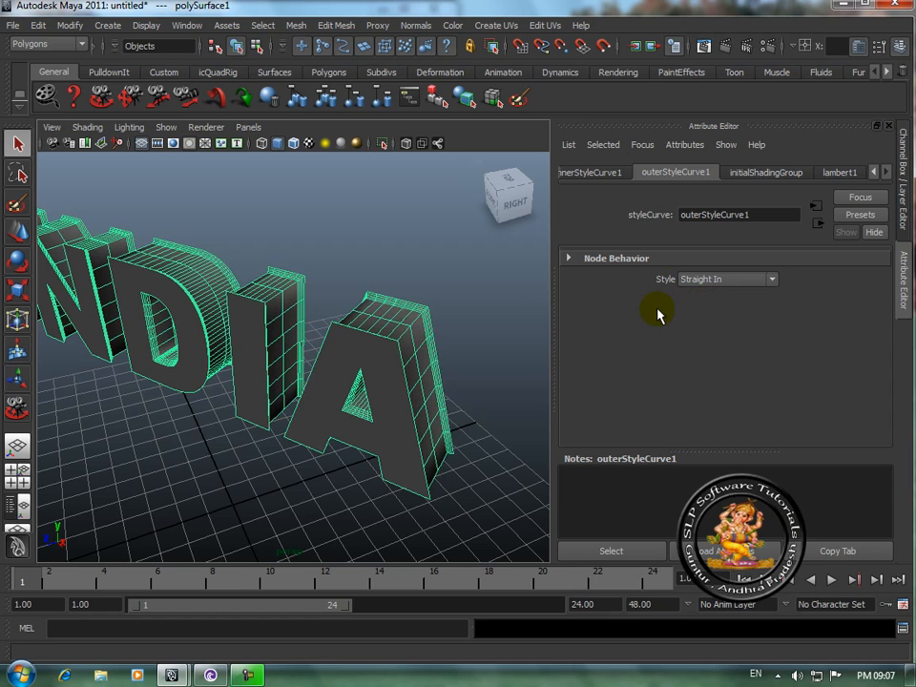
click(482, 327)
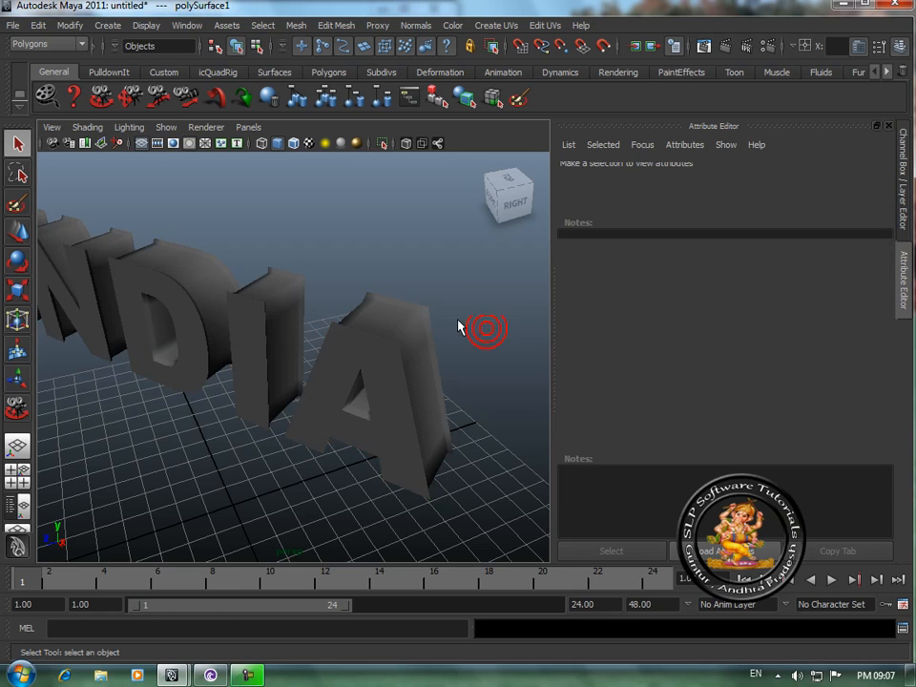
click(387, 357)
Try the Convex Out and Convex In styles on the text's outer bevel curve.
click(769, 282)
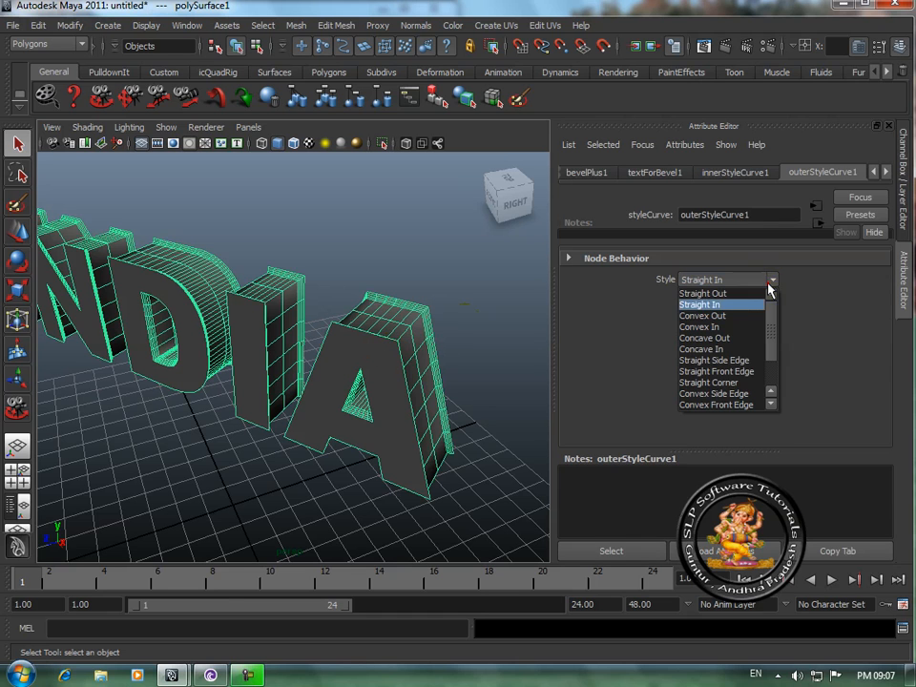
click(714, 317)
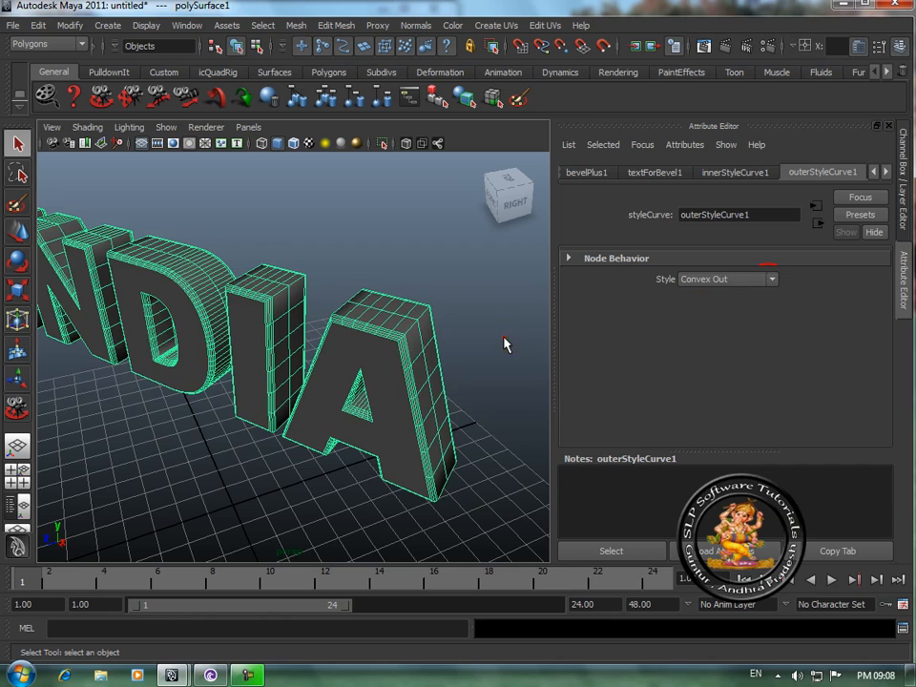
click(504, 339)
click(408, 358)
click(772, 282)
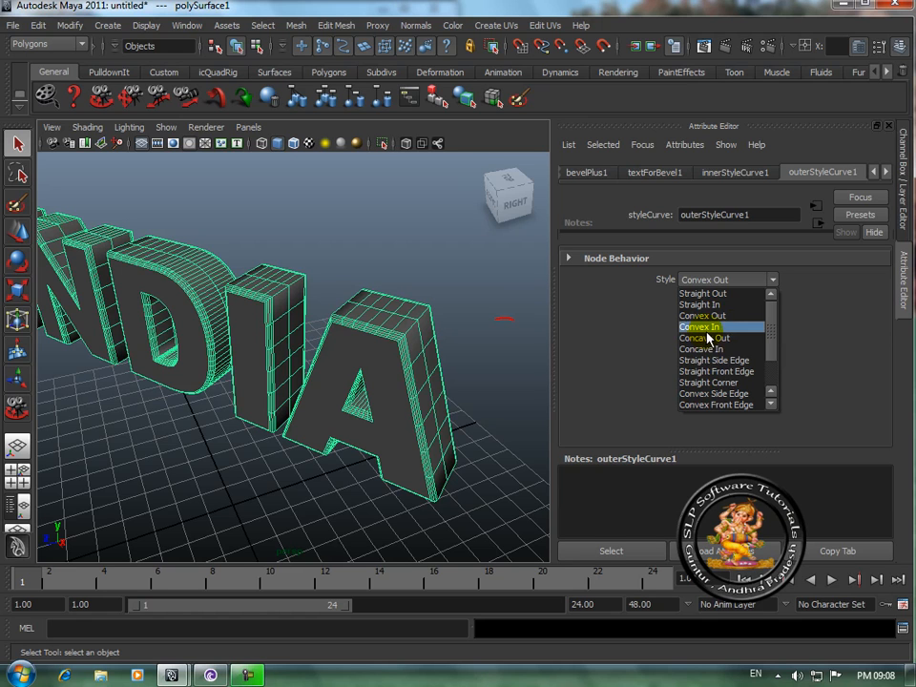
click(710, 327)
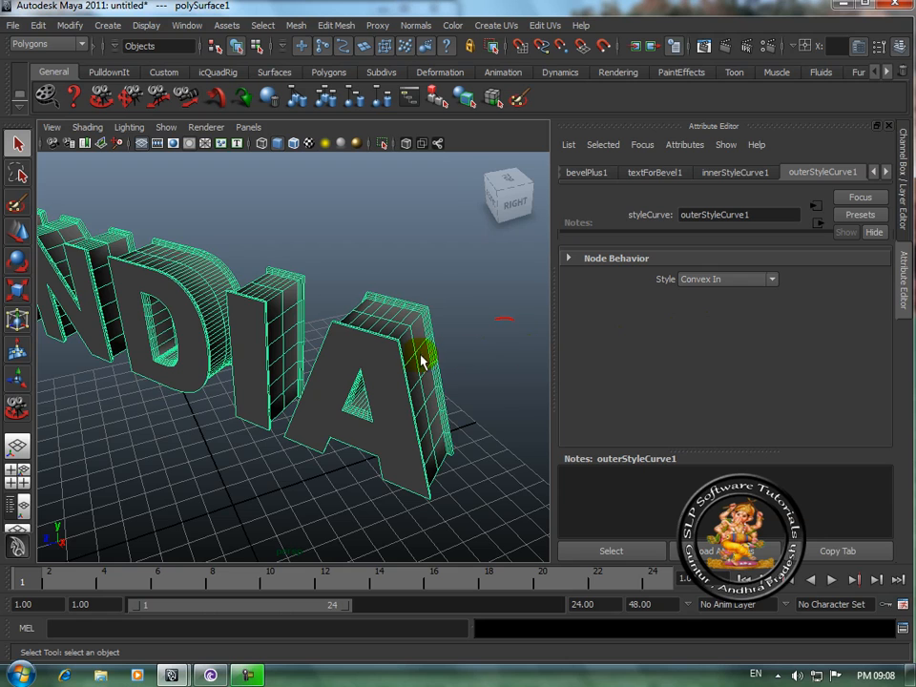
Try the Concave Out and Convex Side Edge styles on the outer bevel curve, viewing the text unselected after each.
click(778, 283)
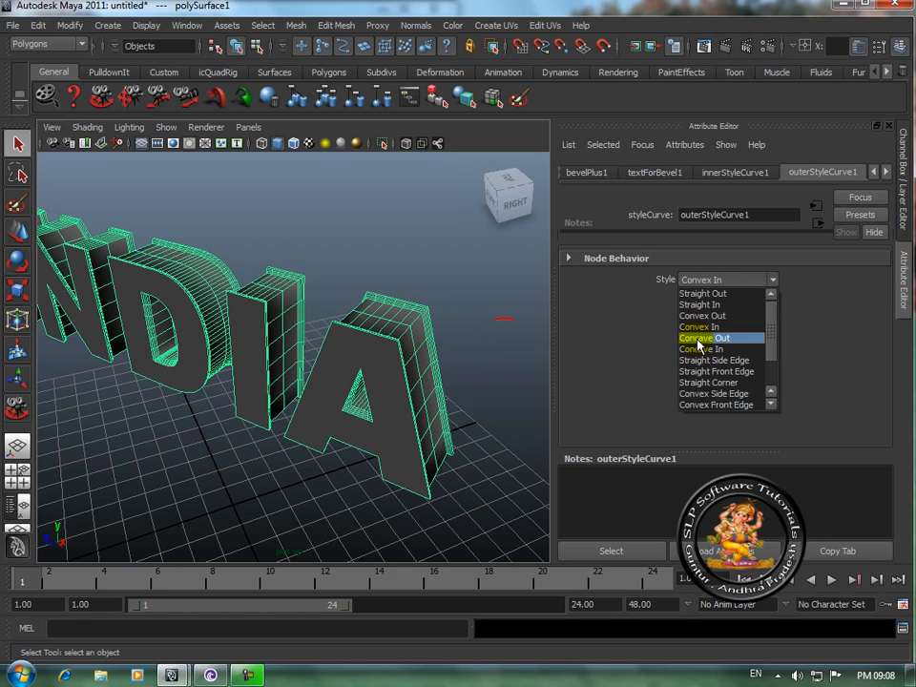
click(701, 343)
click(438, 374)
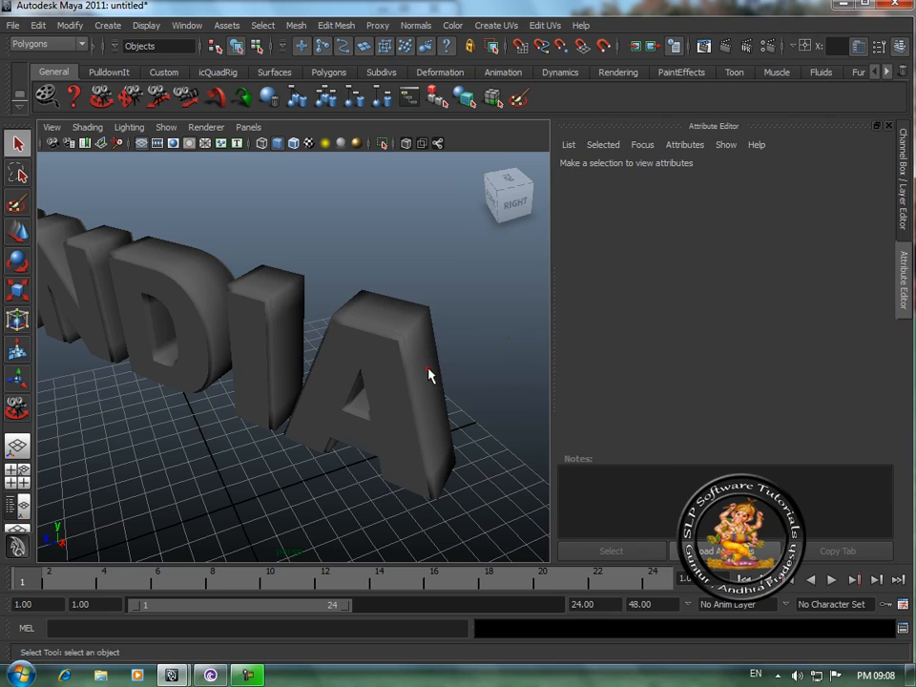
click(429, 374)
click(774, 279)
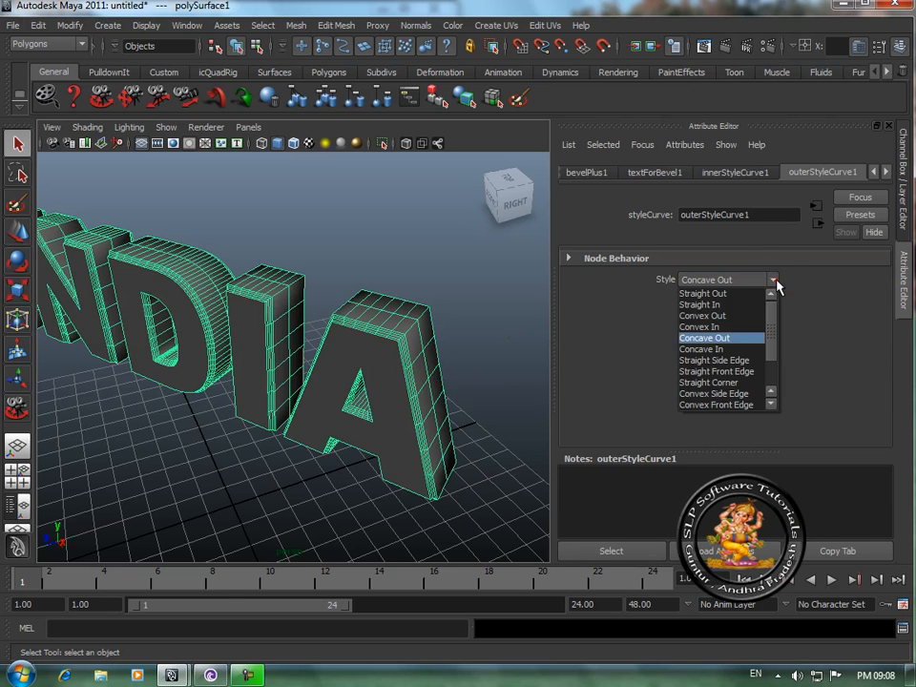
click(706, 393)
click(524, 364)
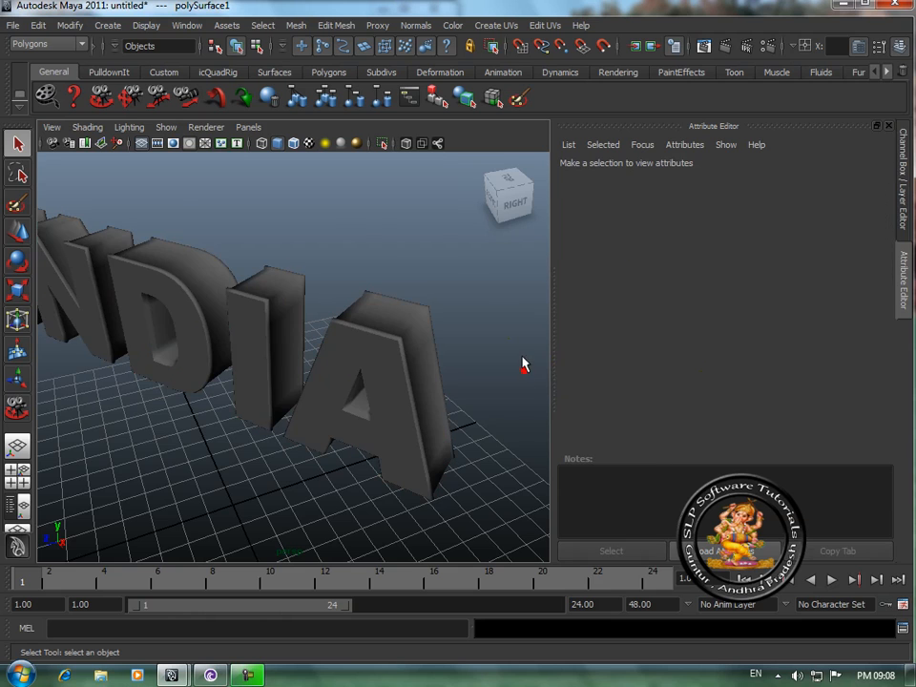
click(394, 373)
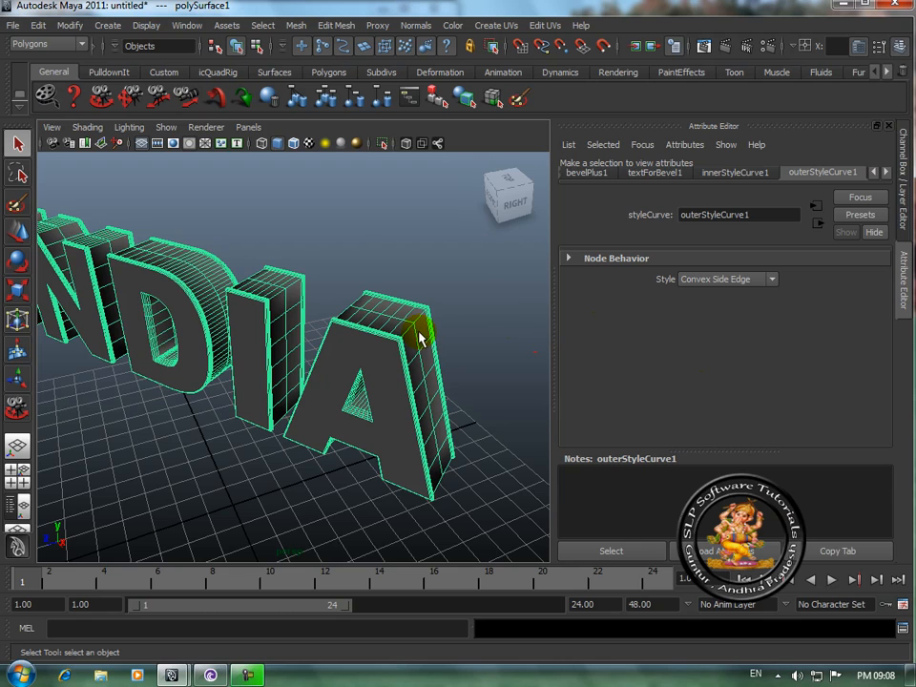
Try the Straight Side Edge style on the outer bevel curve and settle on Concave Out.
click(770, 279)
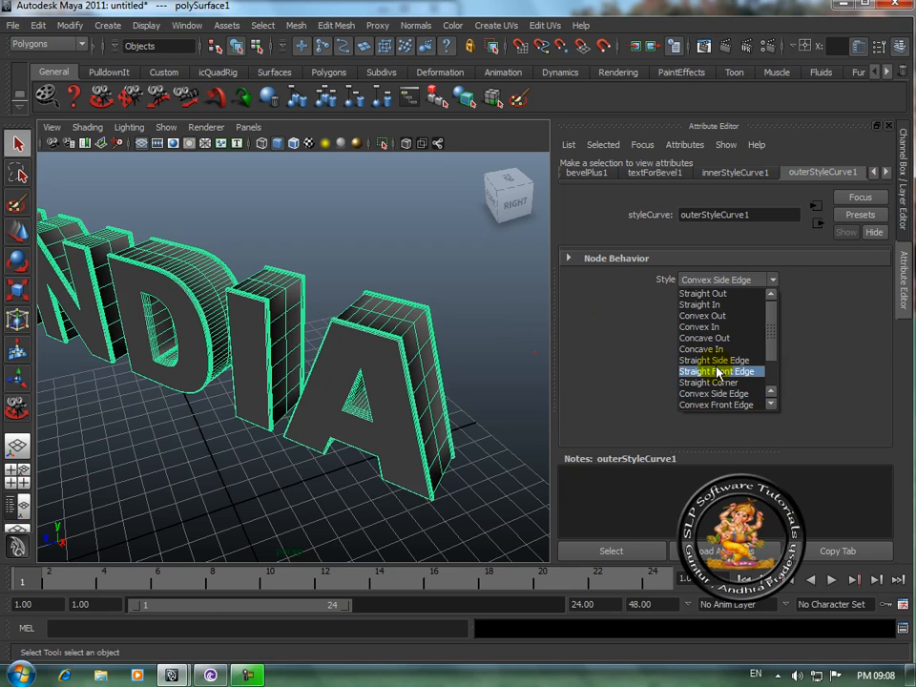
click(717, 361)
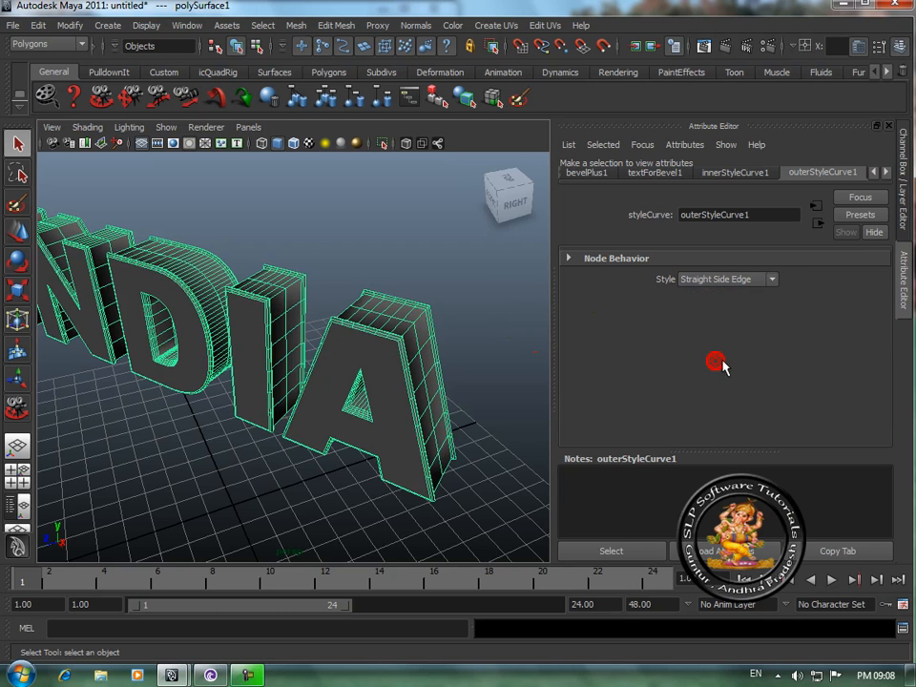
click(772, 279)
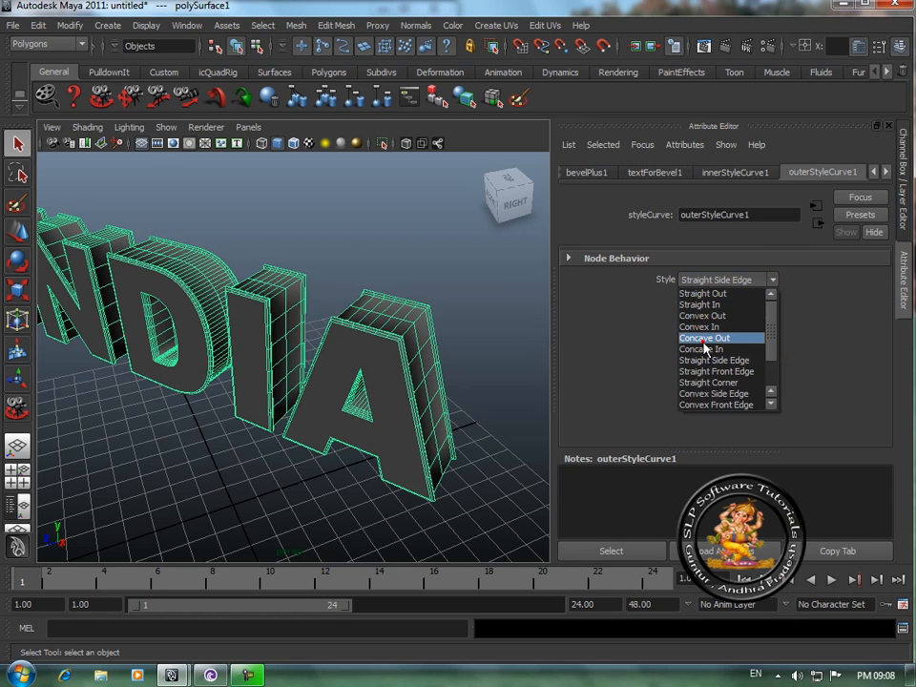
click(704, 340)
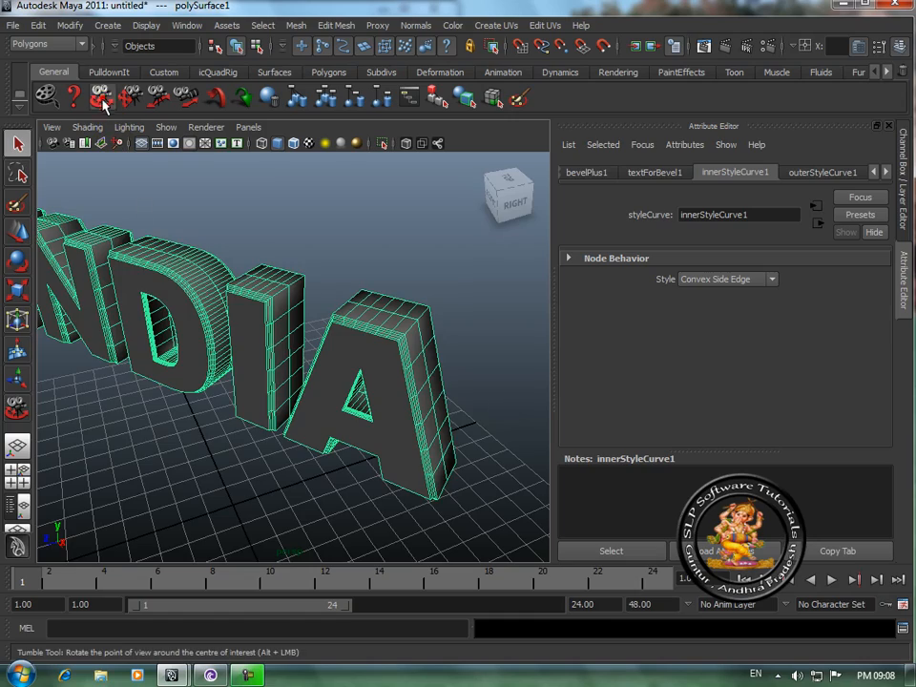
Inspect the beveled INDIA text from several angles and distances, ending on a front view of the whole word.
click(102, 100)
mouse_move(259, 301)
mouse_down()
mouse_move(336, 283)
mouse_move(260, 302)
mouse_move(239, 297)
mouse_move(250, 311)
mouse_move(263, 295)
mouse_up()
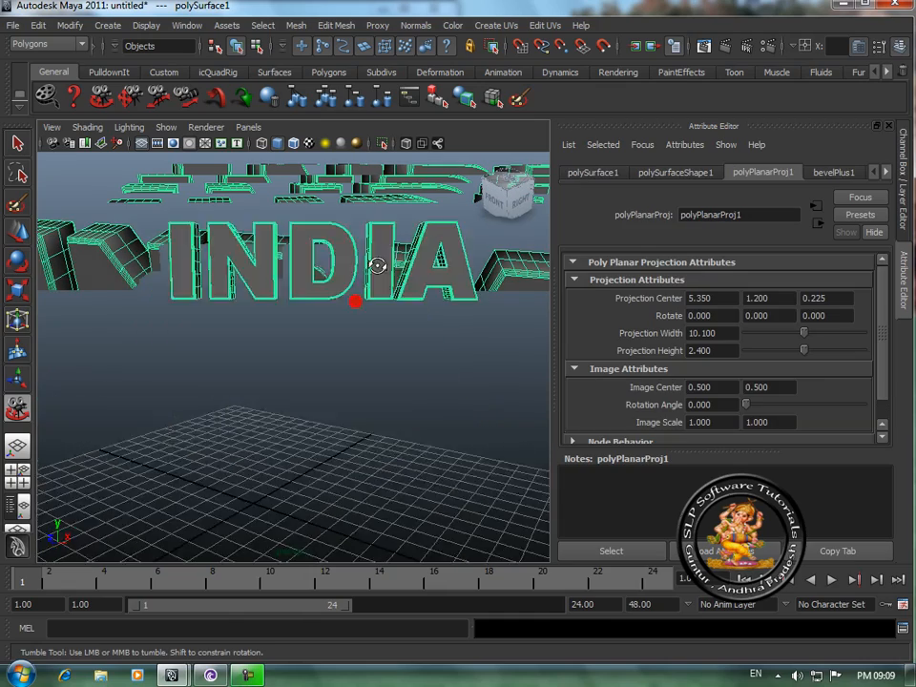
drag(376, 263, 368, 326)
scroll(365, 305, up, 4)
scroll(368, 325, down, 3)
scroll(364, 374, down, 3)
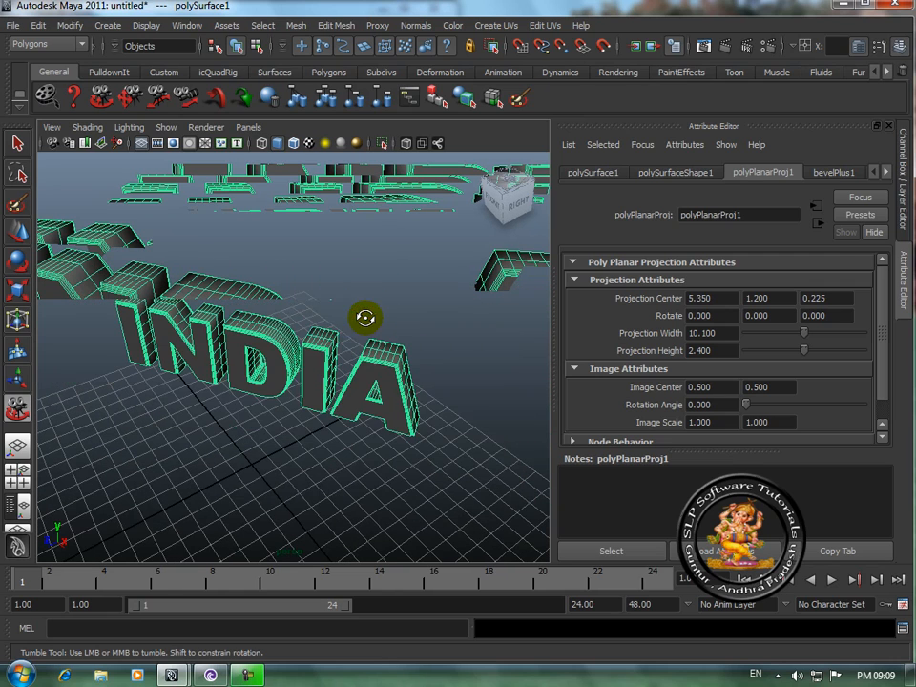
click(20, 145)
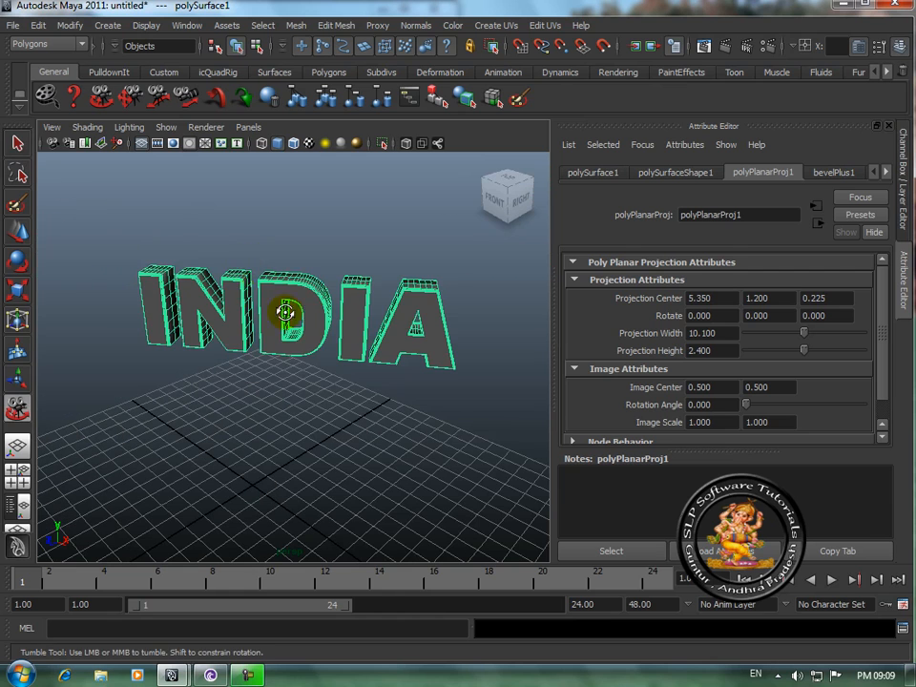
click(20, 145)
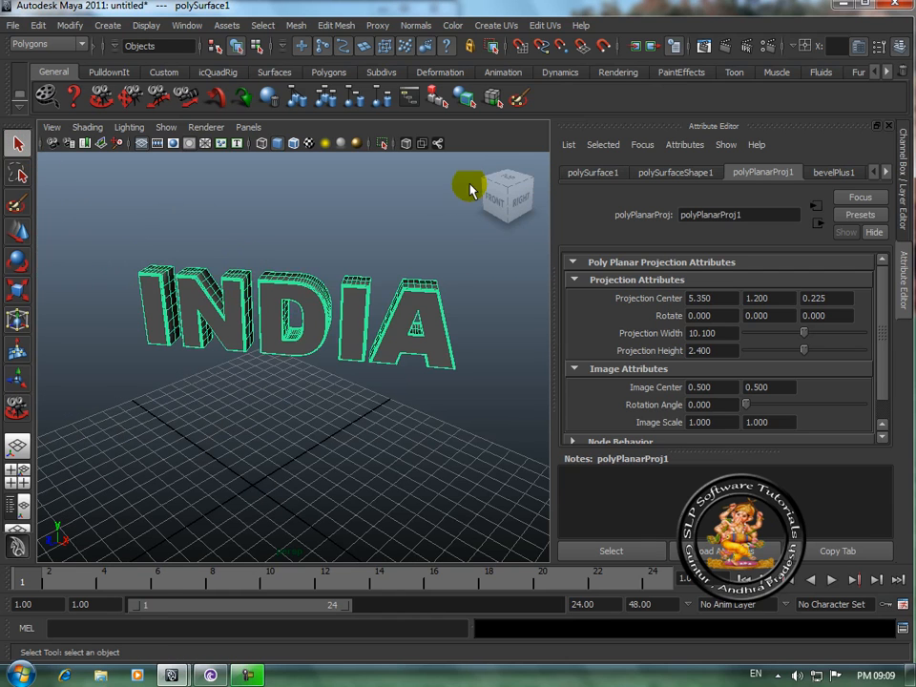
Assign a new Blinn material to the INDIA text, give it an olive-yellow color, and deselect the text.
click(618, 71)
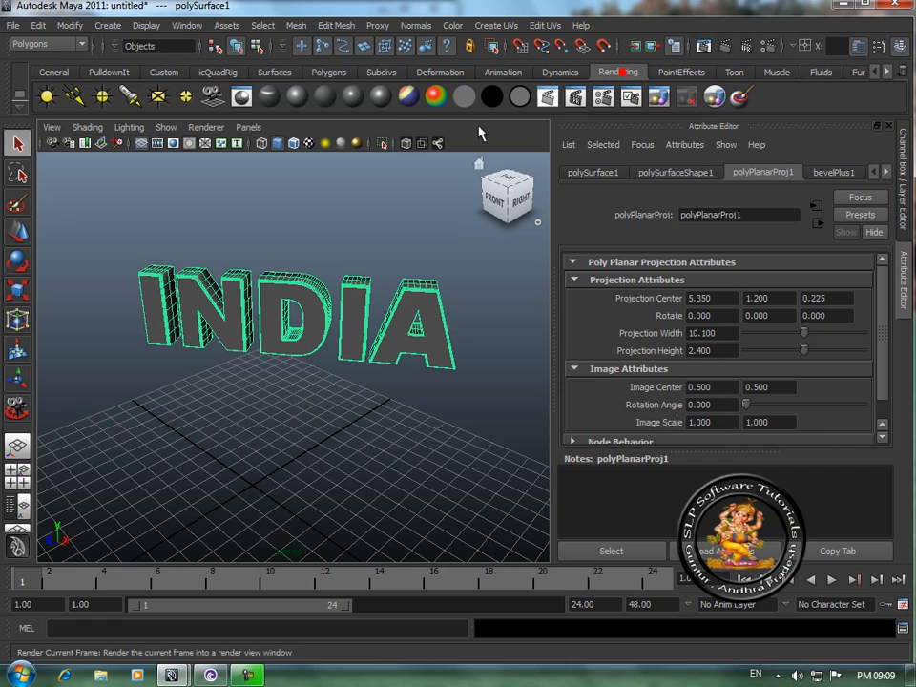
click(242, 95)
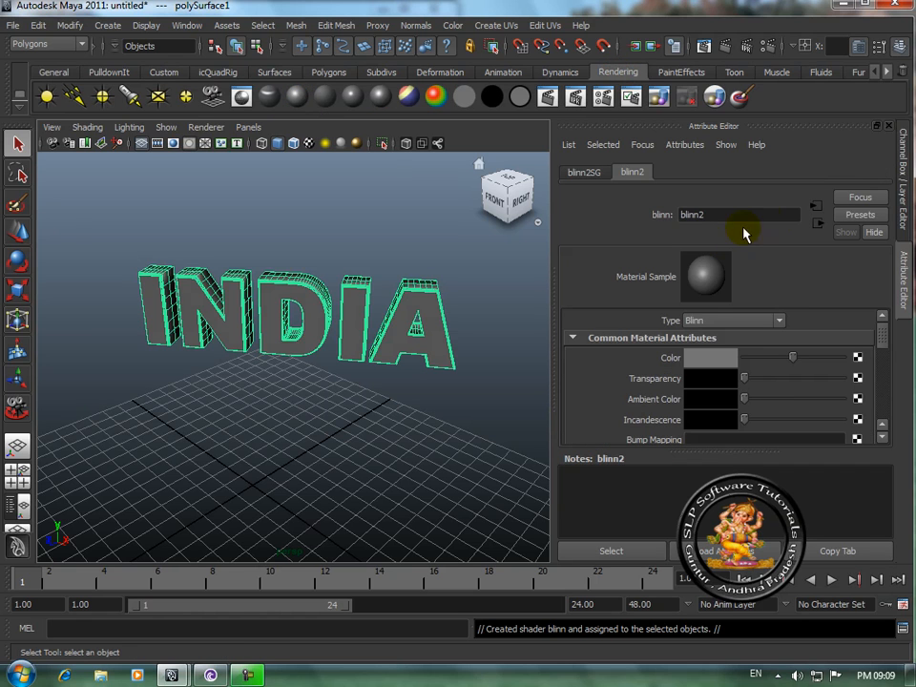
click(711, 358)
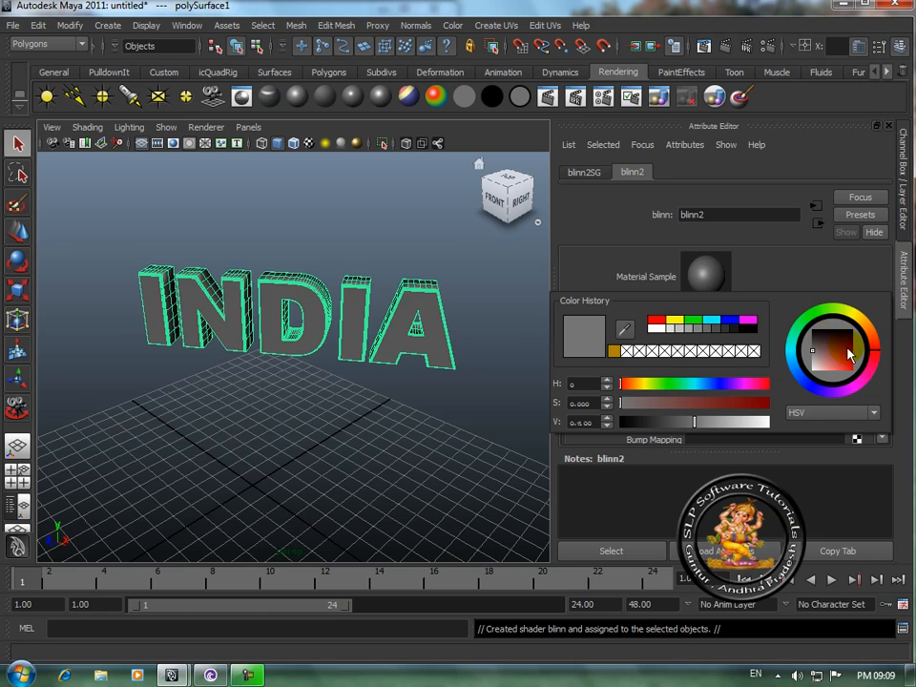
click(851, 323)
click(846, 356)
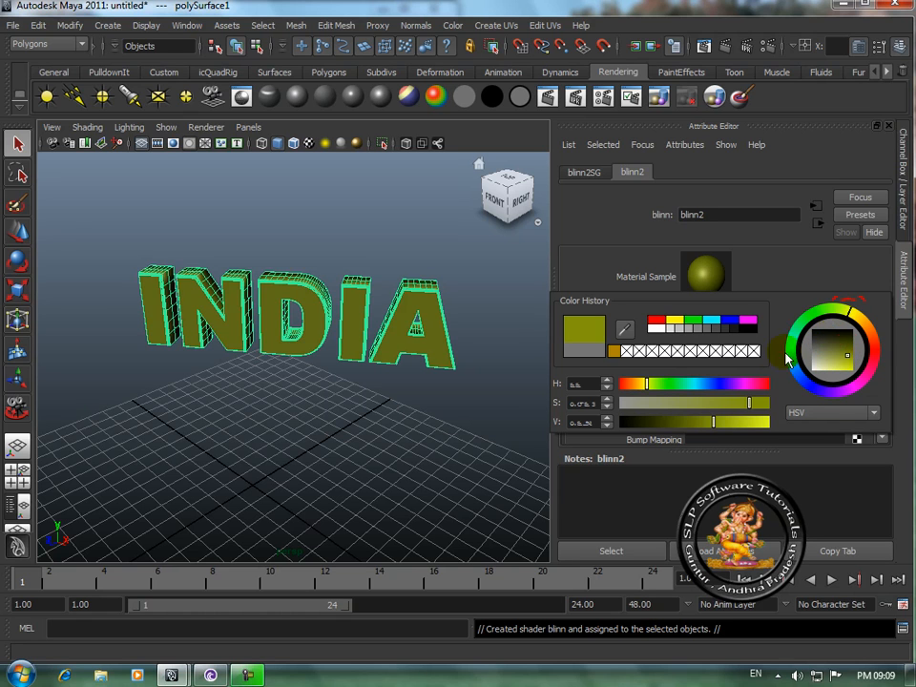
click(480, 375)
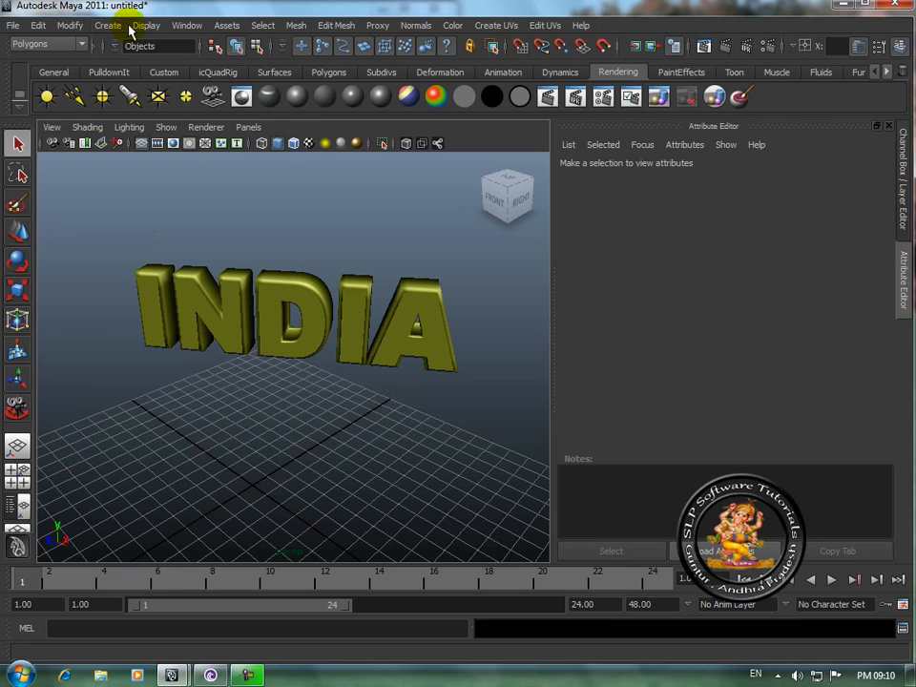
Show all hidden objects in the scene.
click(141, 26)
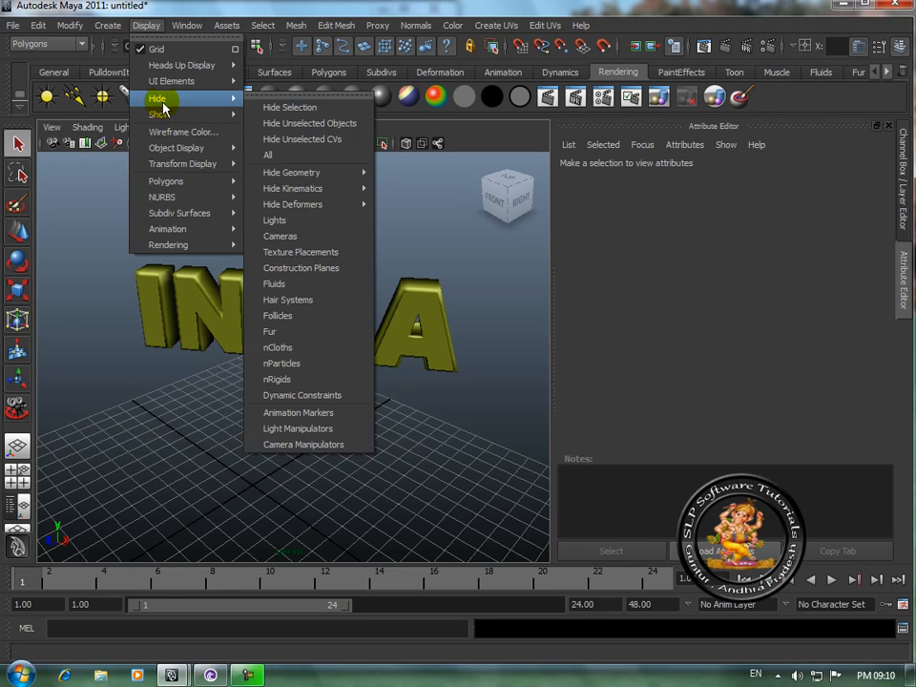
mouse_move(167, 118)
click(269, 170)
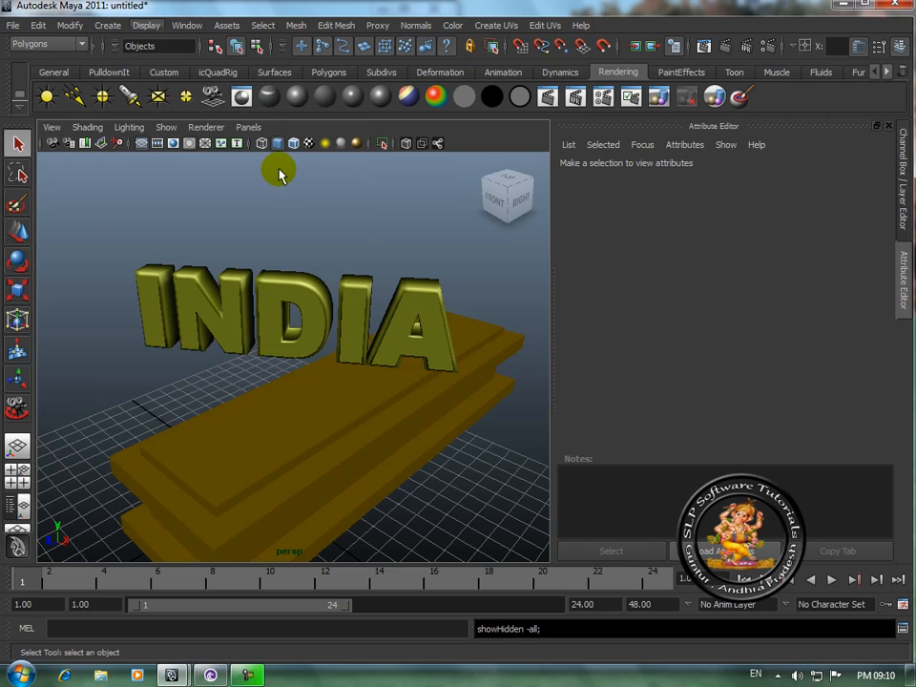
Rotate the INDIA text about its vertical axis in the four-view layout so it runs parallel to the base's length.
click(203, 301)
key(space)
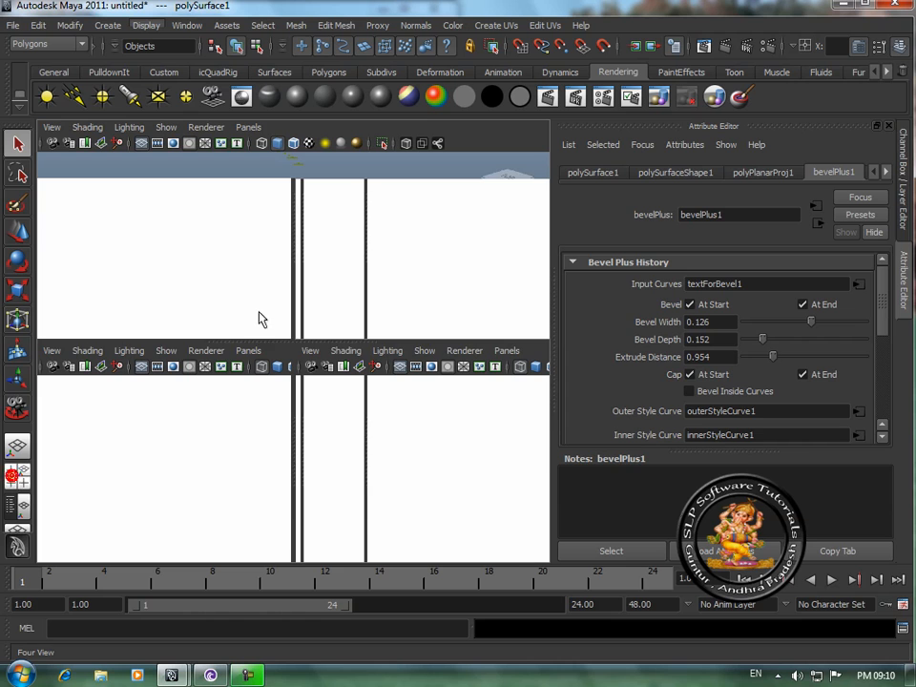
click(20, 257)
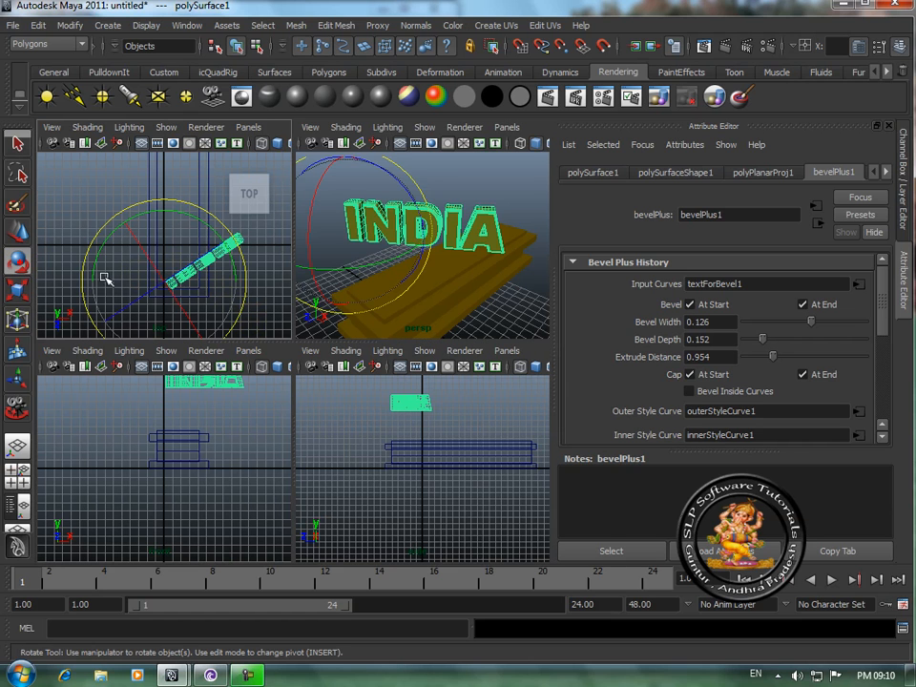
click(240, 297)
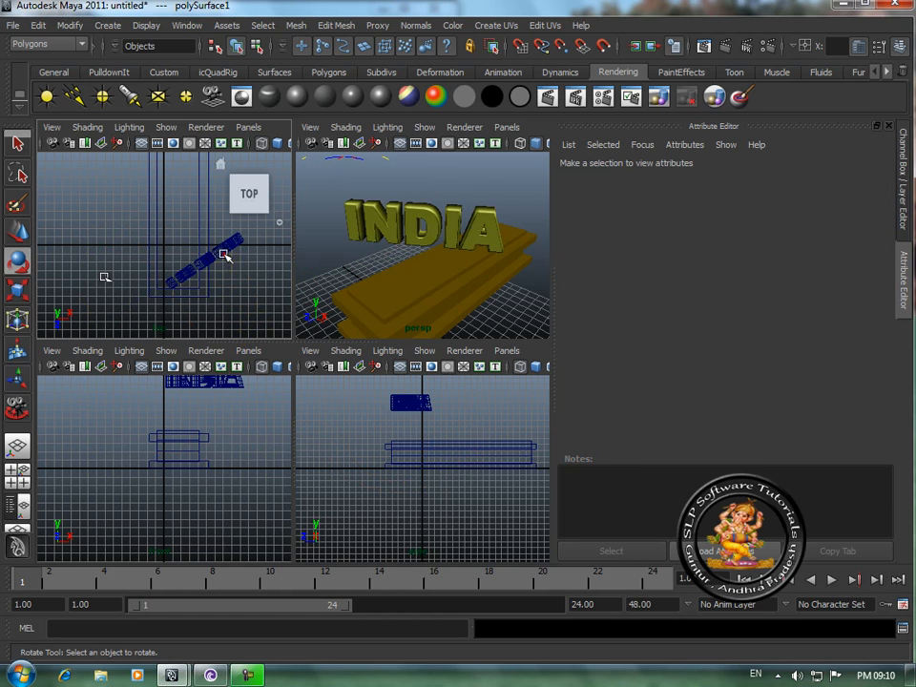
click(225, 256)
drag(237, 320, 169, 247)
Move the INDIA text over the base and lower it onto the top surface, at about X 1.034, Y 4.622, Z -0.315.
click(17, 232)
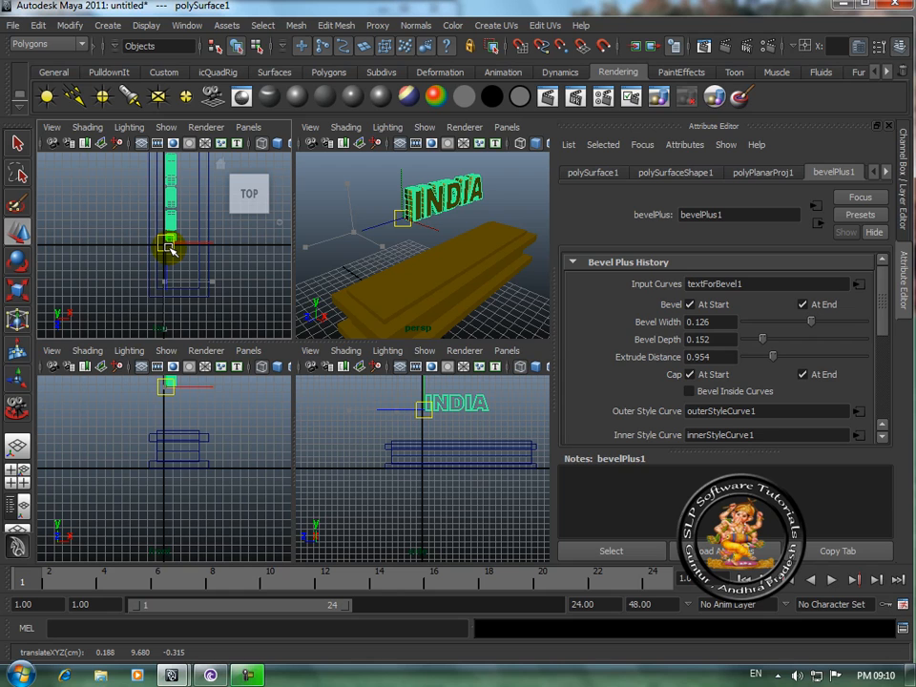
drag(423, 392, 424, 419)
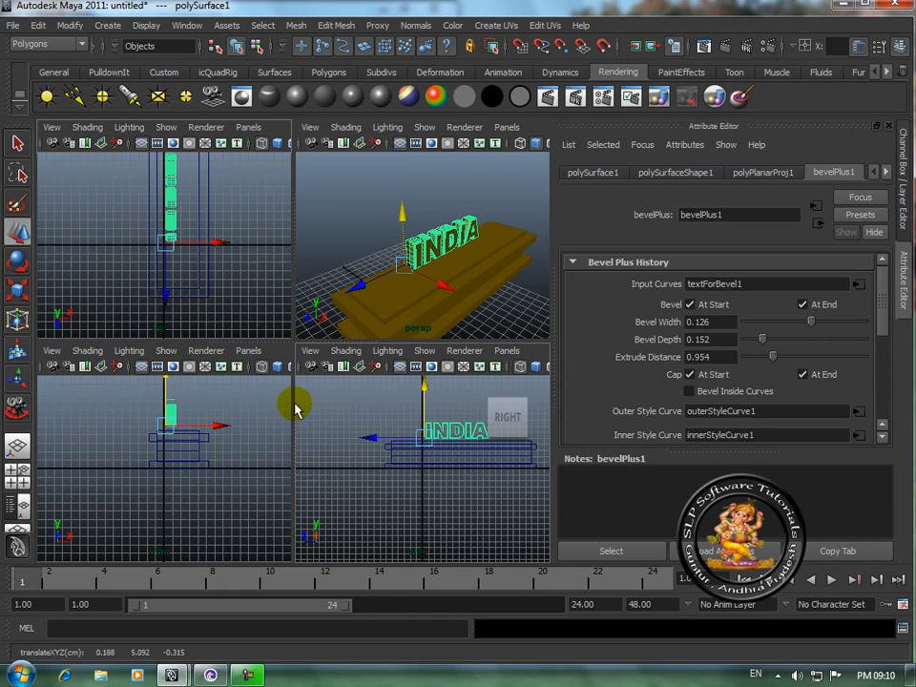
drag(220, 427, 229, 423)
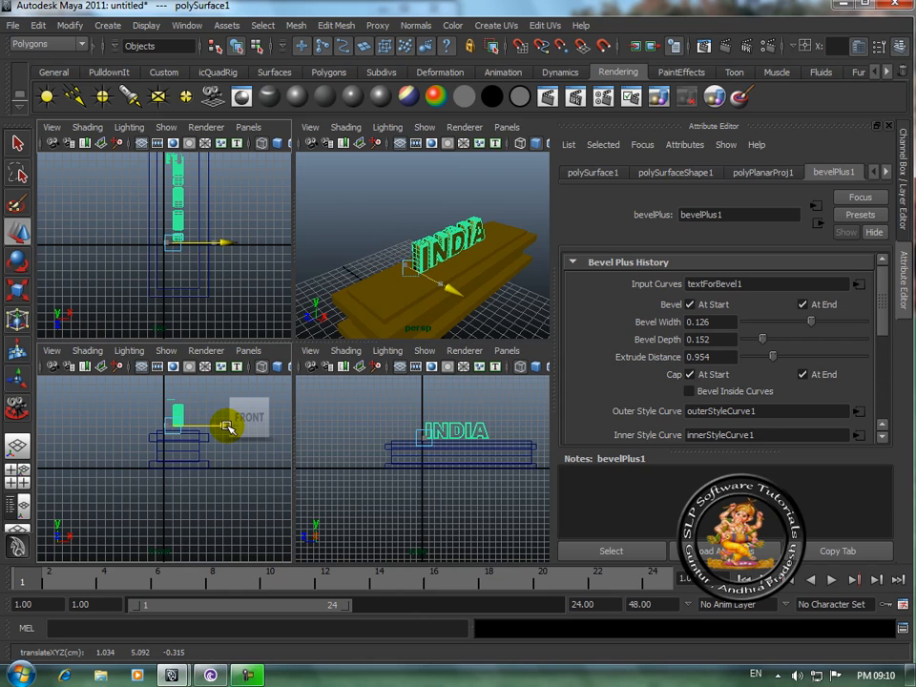
drag(177, 392, 176, 394)
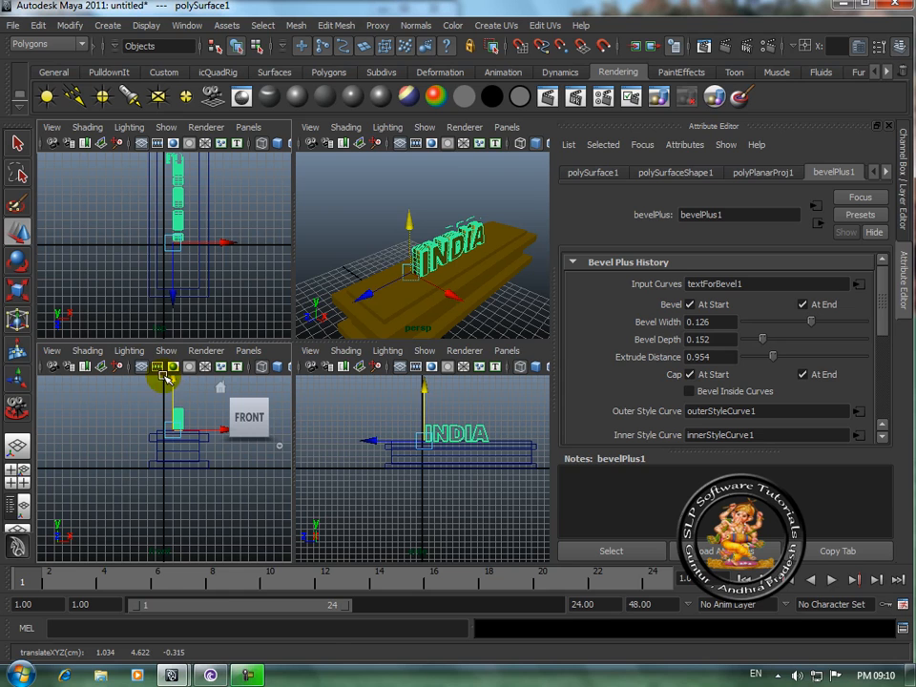
Enlarge the INDIA text uniformly to a scale of about 1.614.
click(21, 292)
click(177, 430)
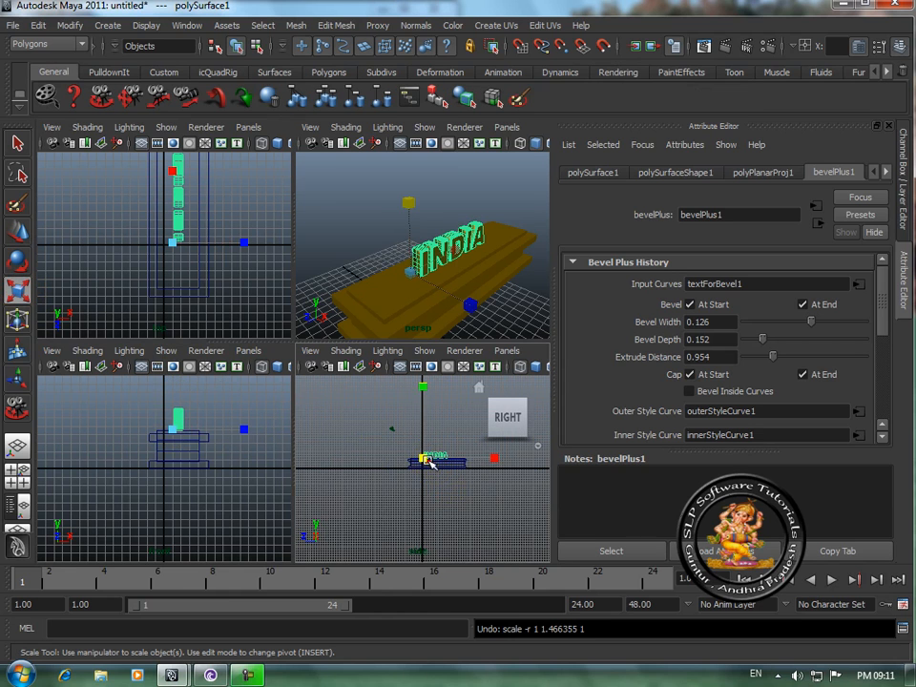
drag(430, 458, 444, 463)
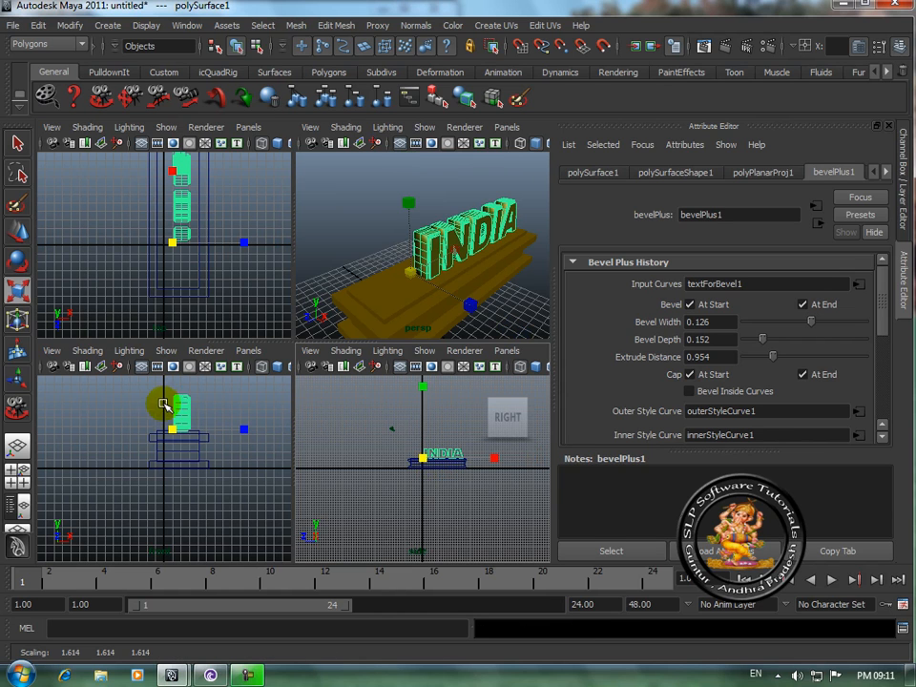
Reposition the enlarged text on the base, centering it across the width at about X 0.559 and shifting it lengthwise to about Z 1.817.
click(176, 407)
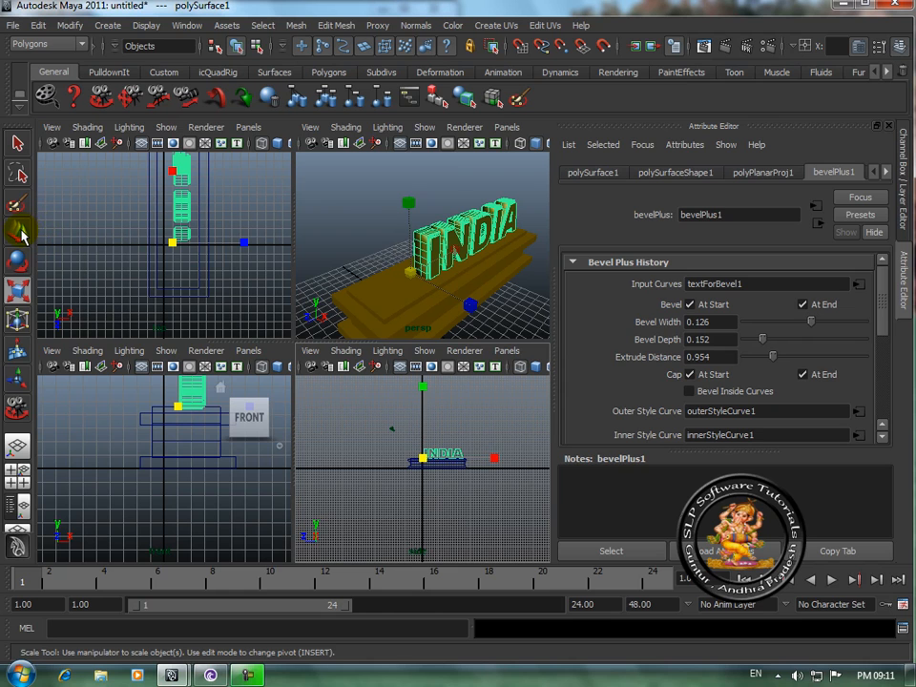
click(124, 100)
drag(196, 466, 189, 523)
scroll(189, 523, up, 3)
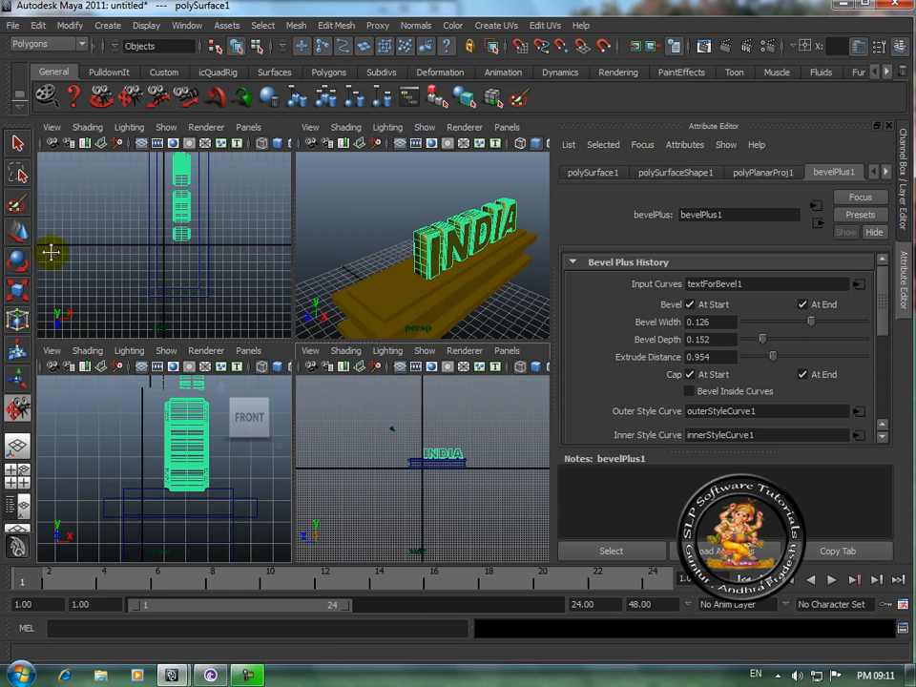
click(19, 234)
drag(216, 487, 204, 485)
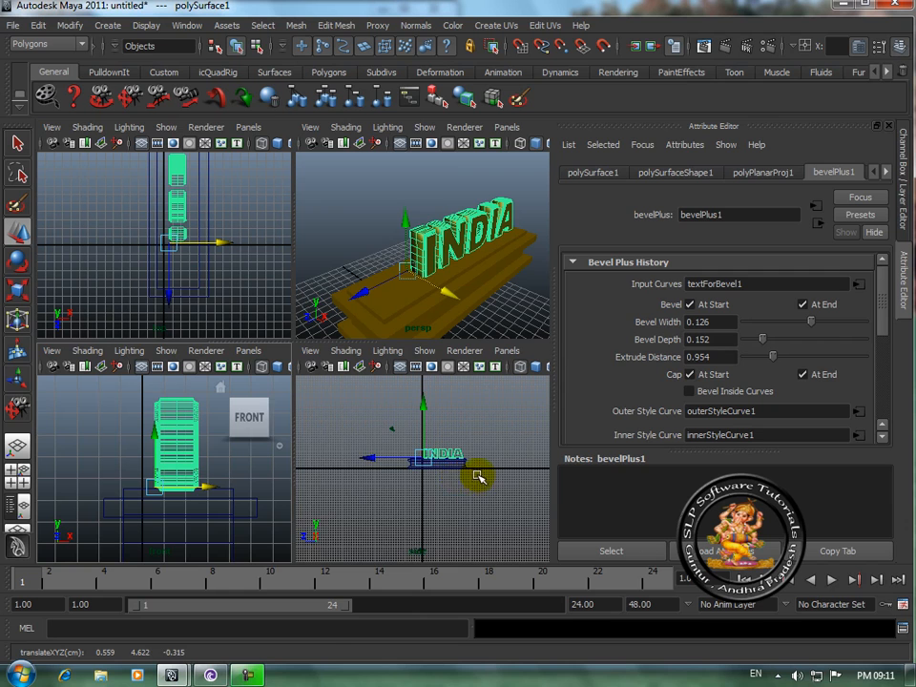
scroll(476, 476, up, 3)
drag(373, 452, 358, 449)
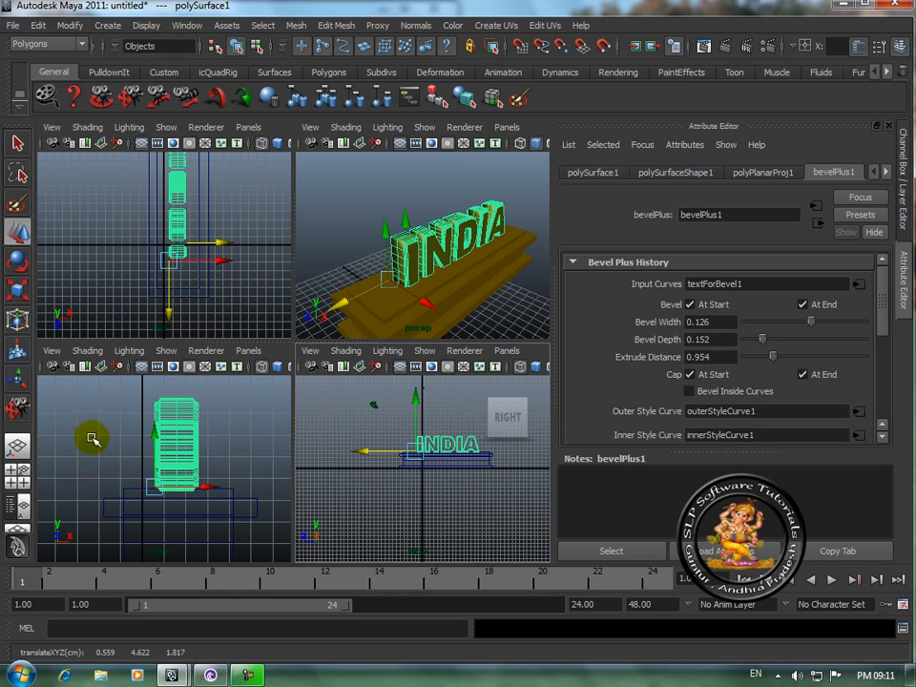
Scale the text uniformly to about 1.738, shift it along the base to about Z 2.882, and deselect it.
click(18, 294)
drag(156, 484, 184, 493)
click(17, 232)
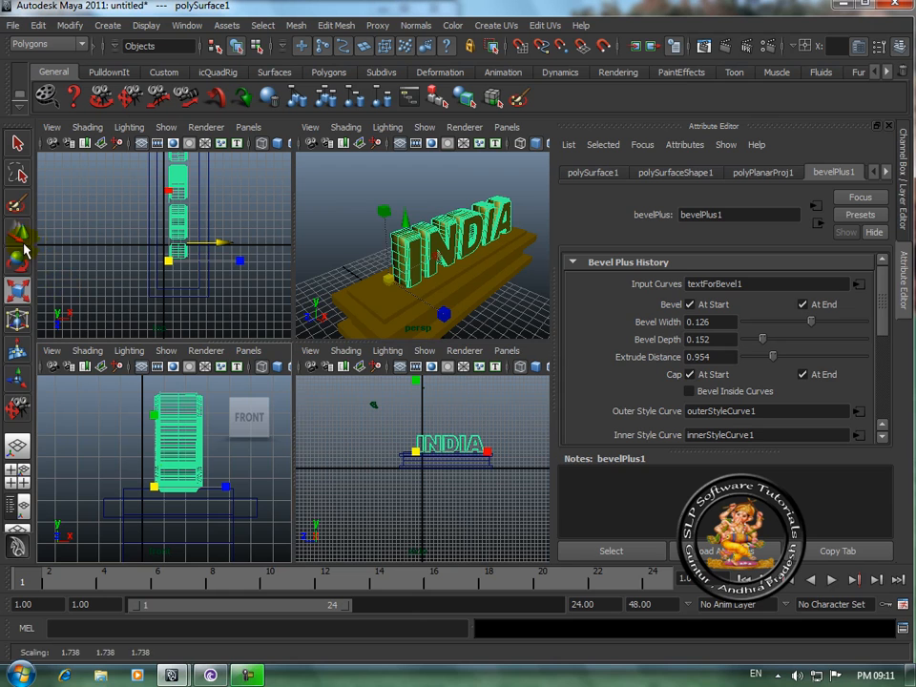
drag(378, 455, 358, 442)
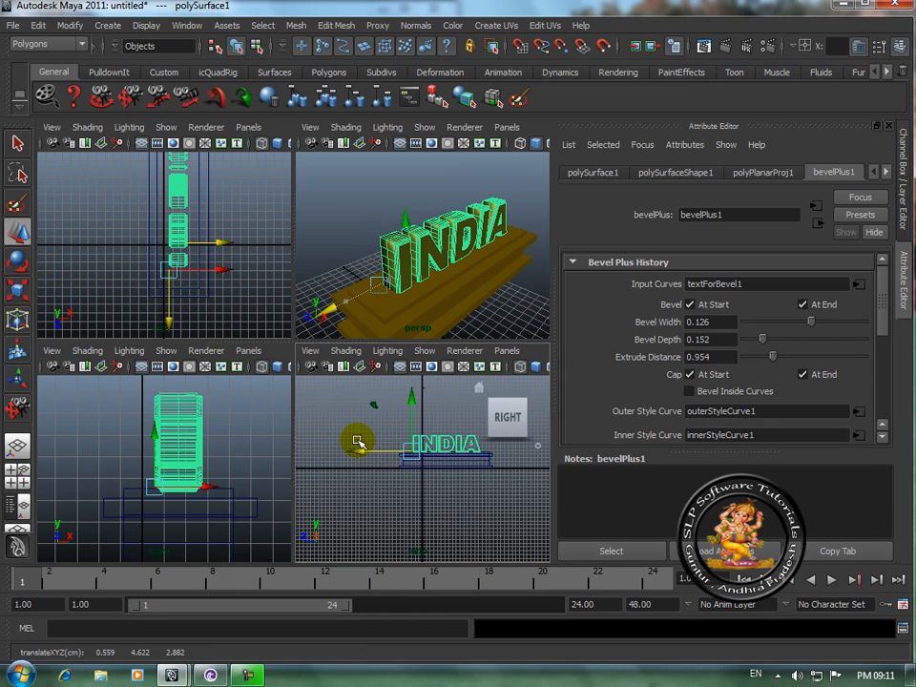
click(95, 457)
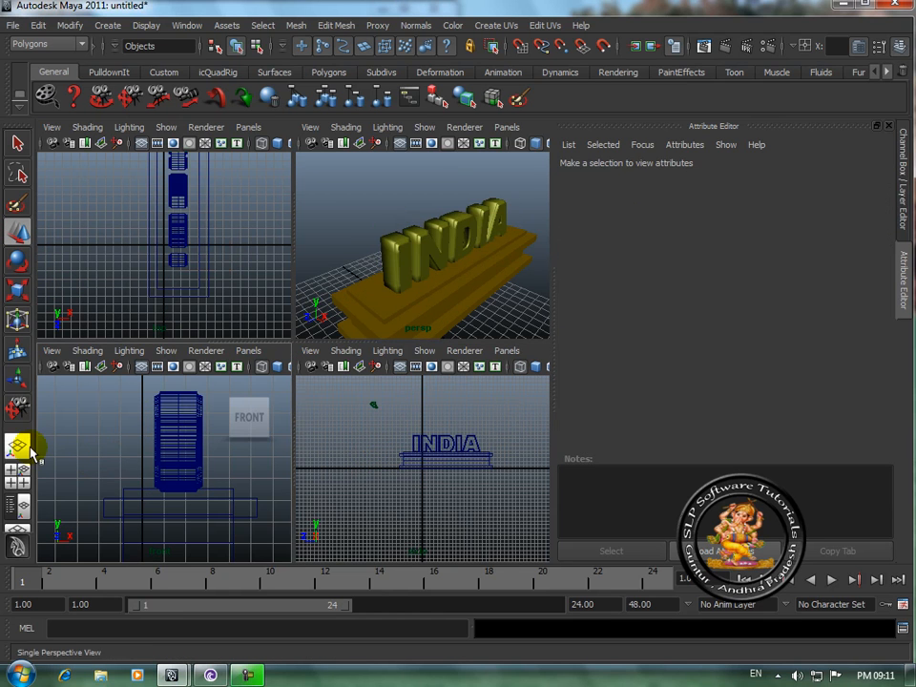
Inspect the INDIA text on its base in a single perspective view, with the Attribute Editor replaced by the Channel Box.
click(18, 446)
alt+drag(342, 337, 292, 325)
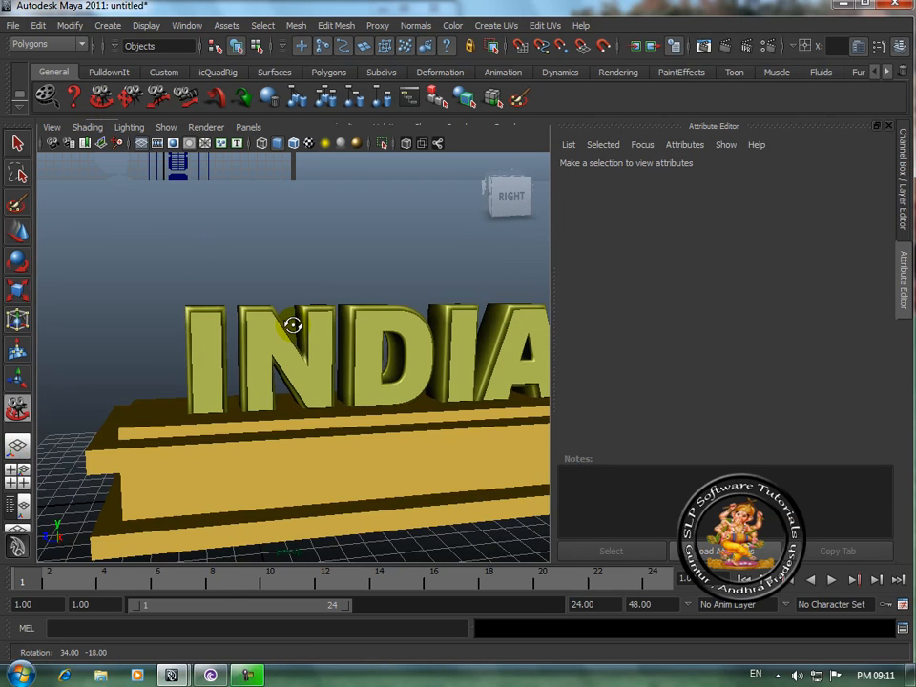
mouse_move(292, 326)
alt+mouse_down()
mouse_move(229, 320)
mouse_move(300, 329)
mouse_move(288, 317)
mouse_move(314, 327)
mouse_move(310, 333)
mouse_move(306, 323)
alt+mouse_up()
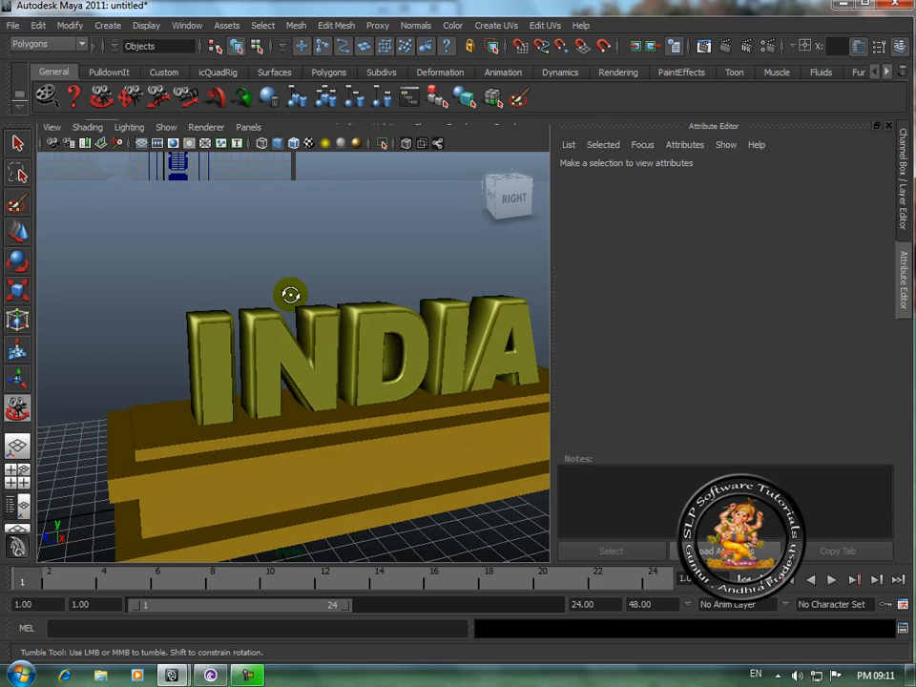
drag(470, 375, 396, 326)
key(ctrl+a)
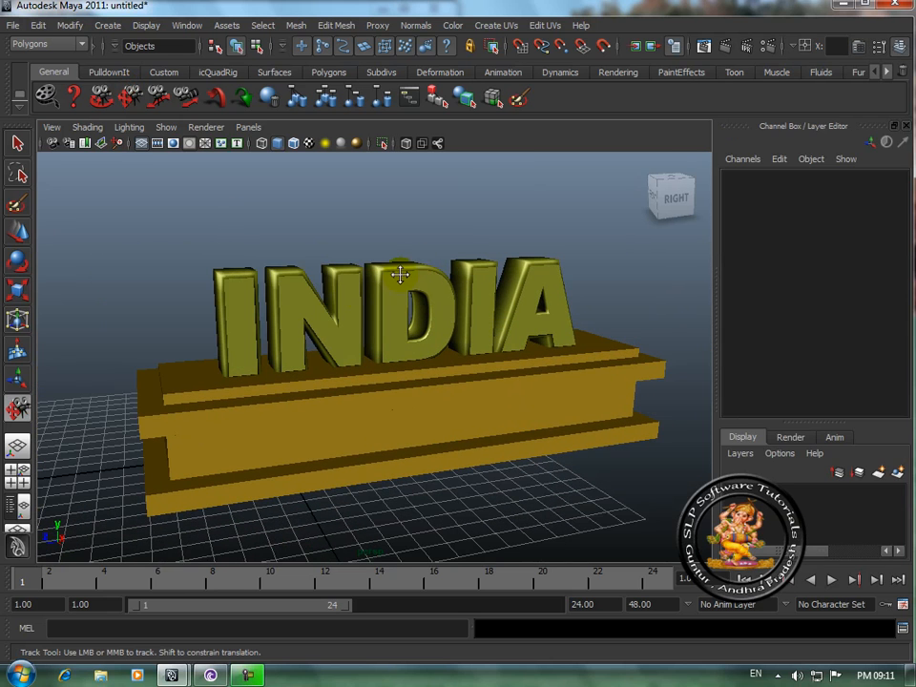
click(18, 145)
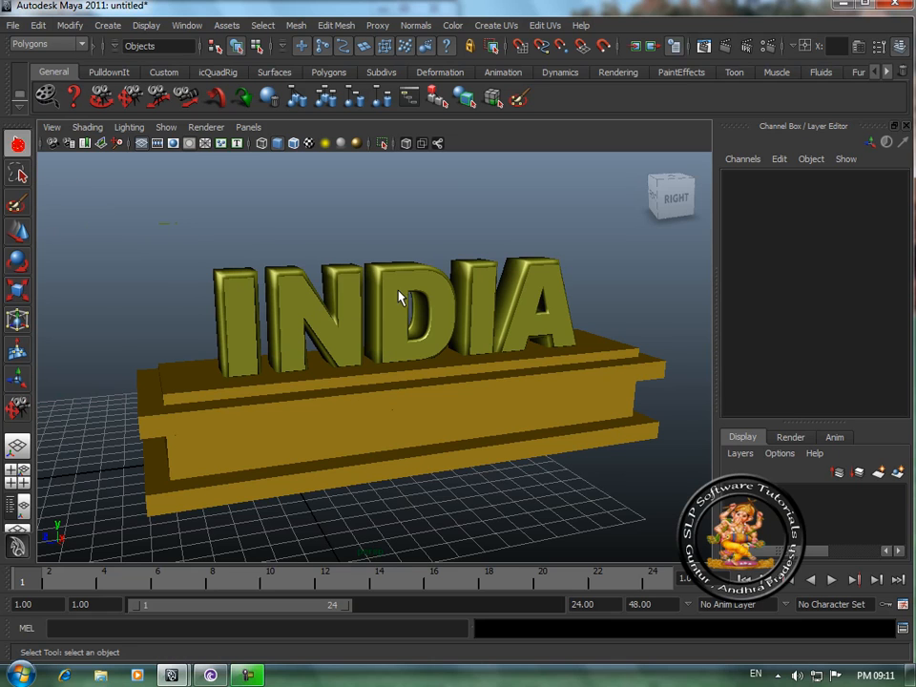